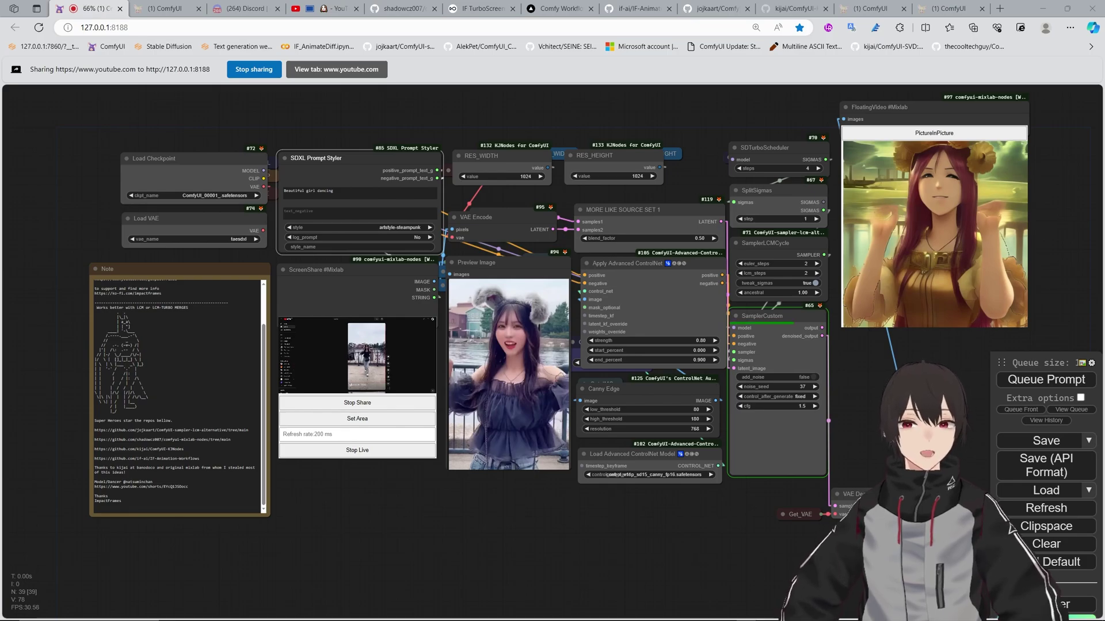
# Step: Set the SDXL Prompt Styler style to artstyle-surrealist
pyautogui.scroll(2, 200, 369)
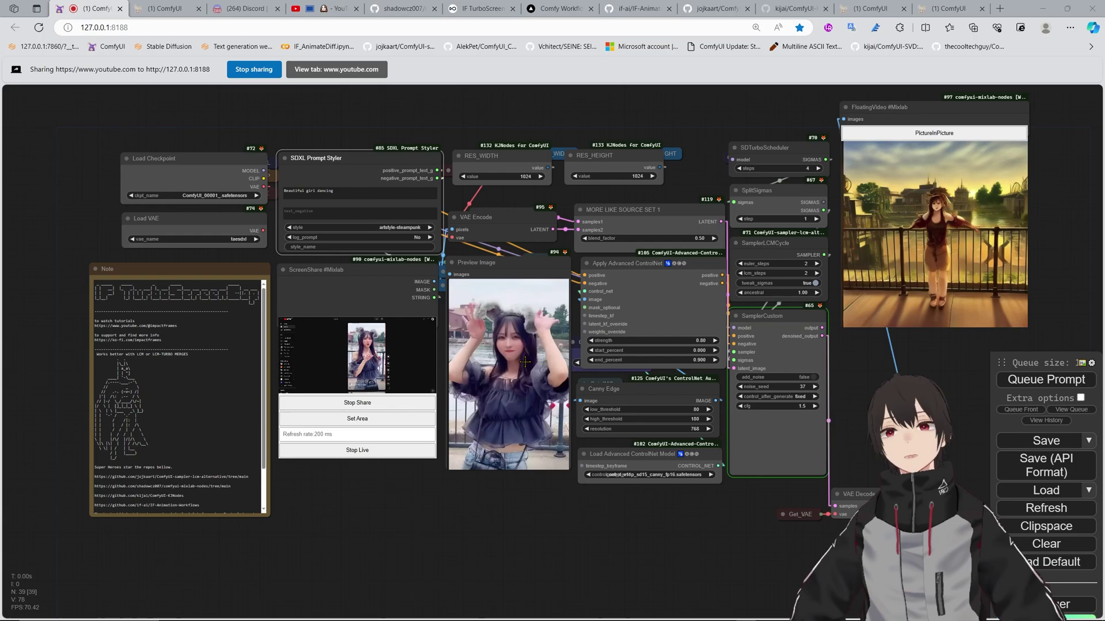
pyautogui.click(403, 229)
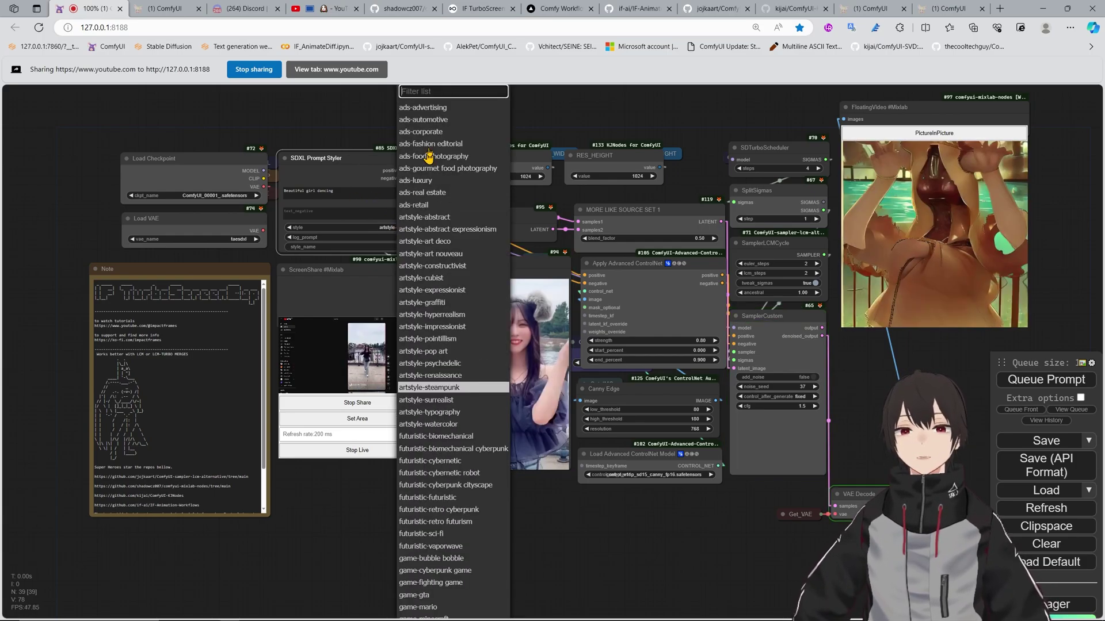
pyautogui.scroll(-2, 441, 407)
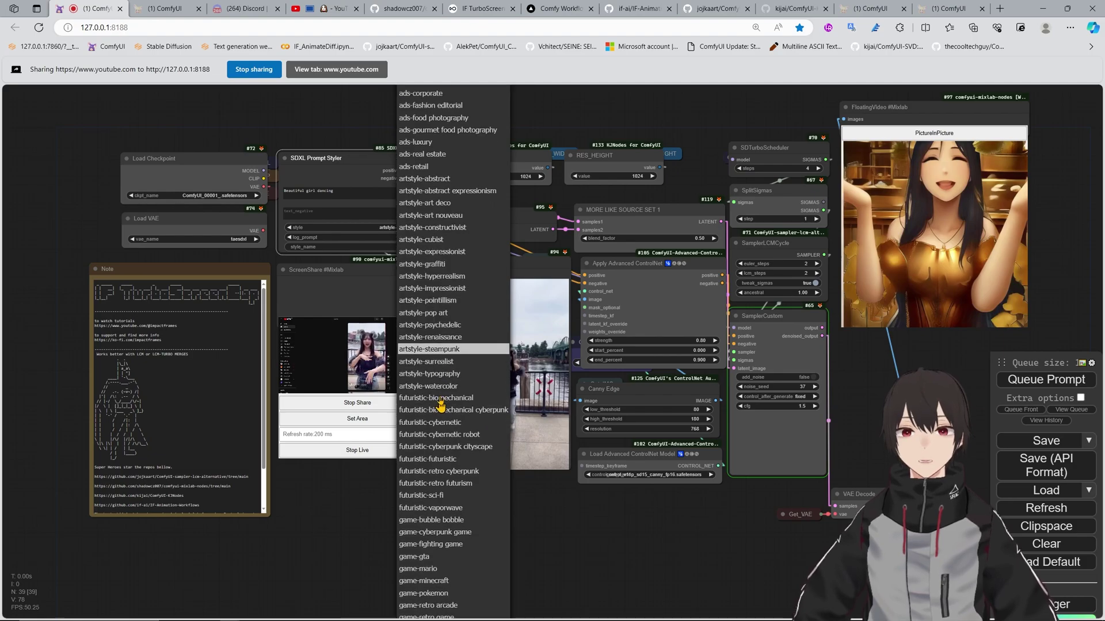
pyautogui.click(438, 362)
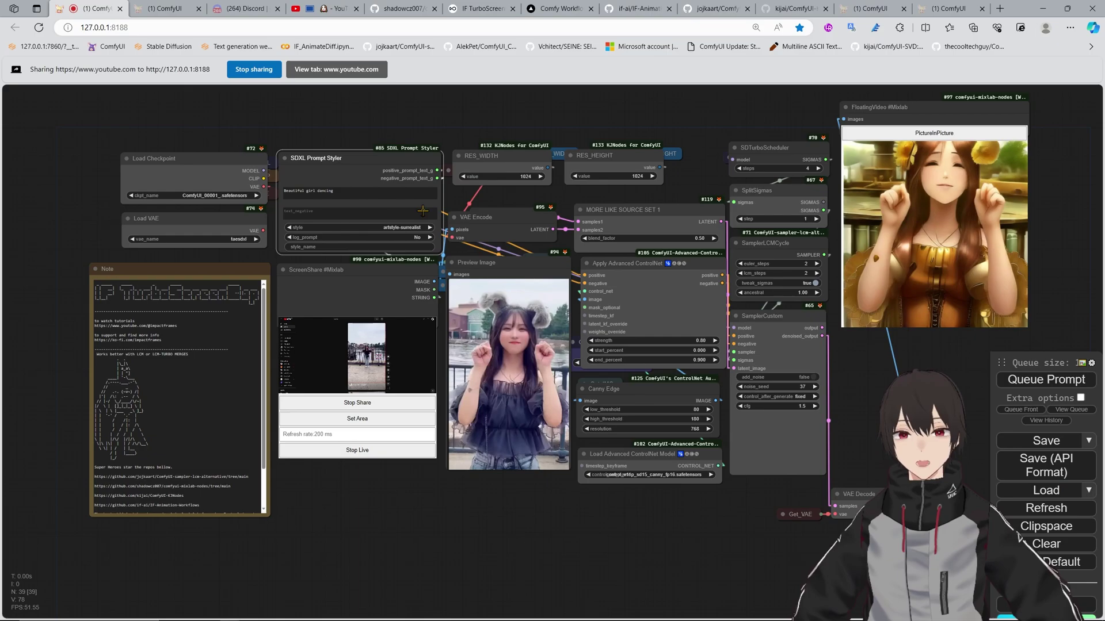
# Step: Change the SDXL Prompt Styler style to game-mario
pyautogui.click(421, 228)
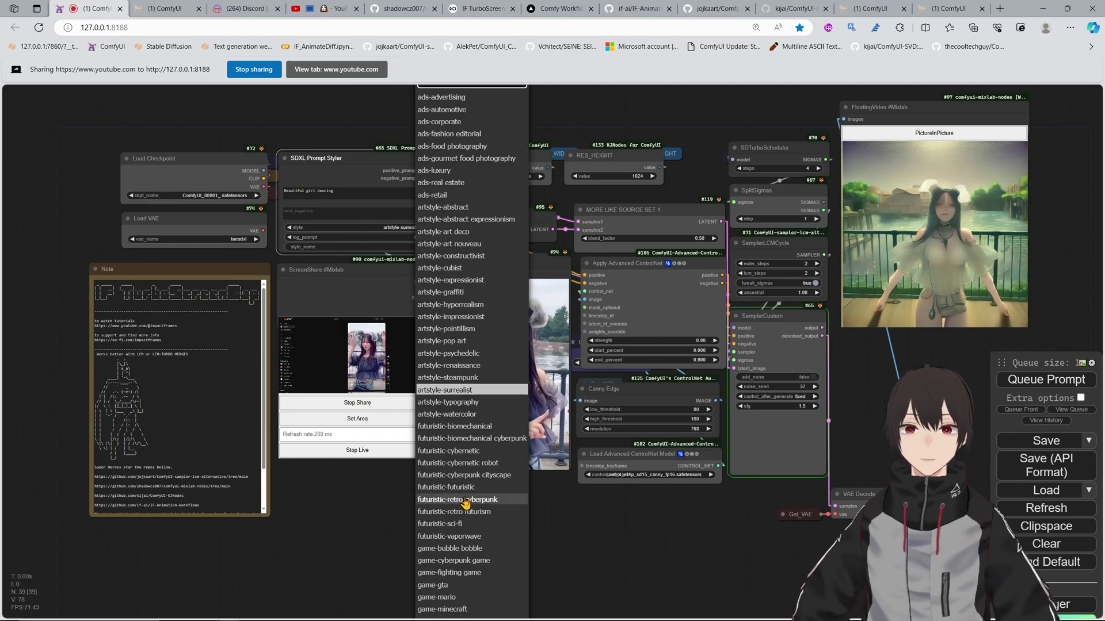
pyautogui.scroll(1, 459, 253)
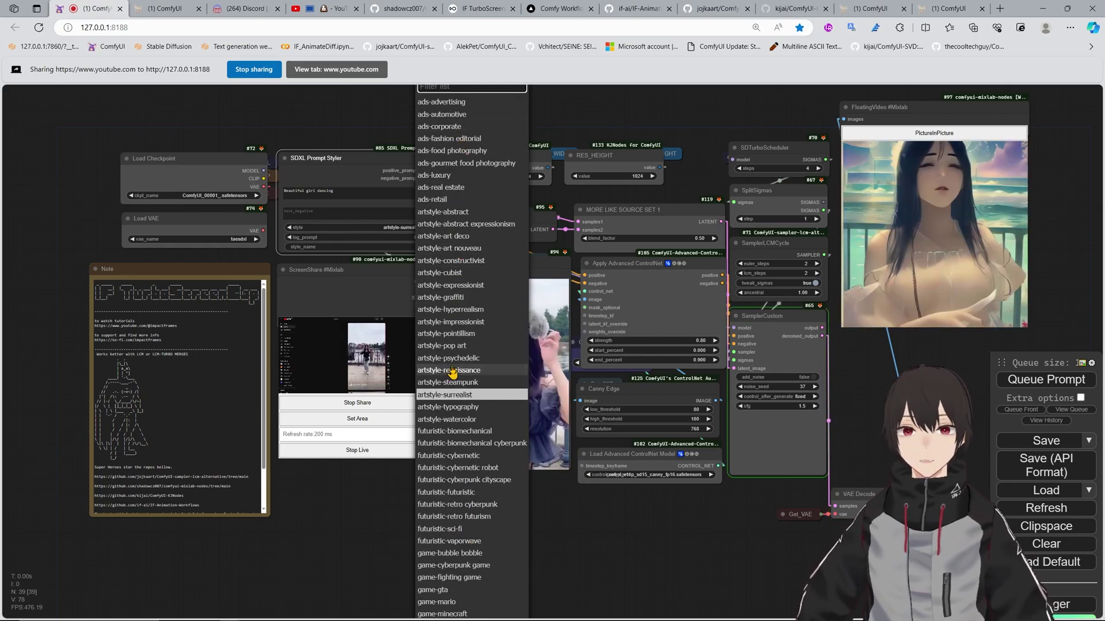
pyautogui.scroll(-10, 454, 518)
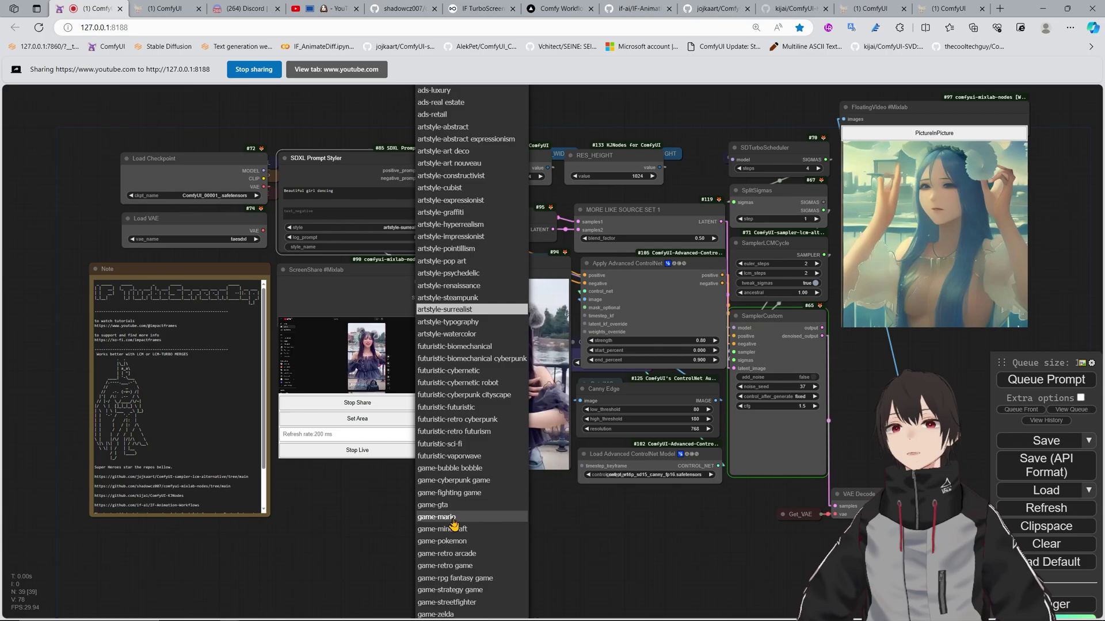
pyautogui.click(453, 521)
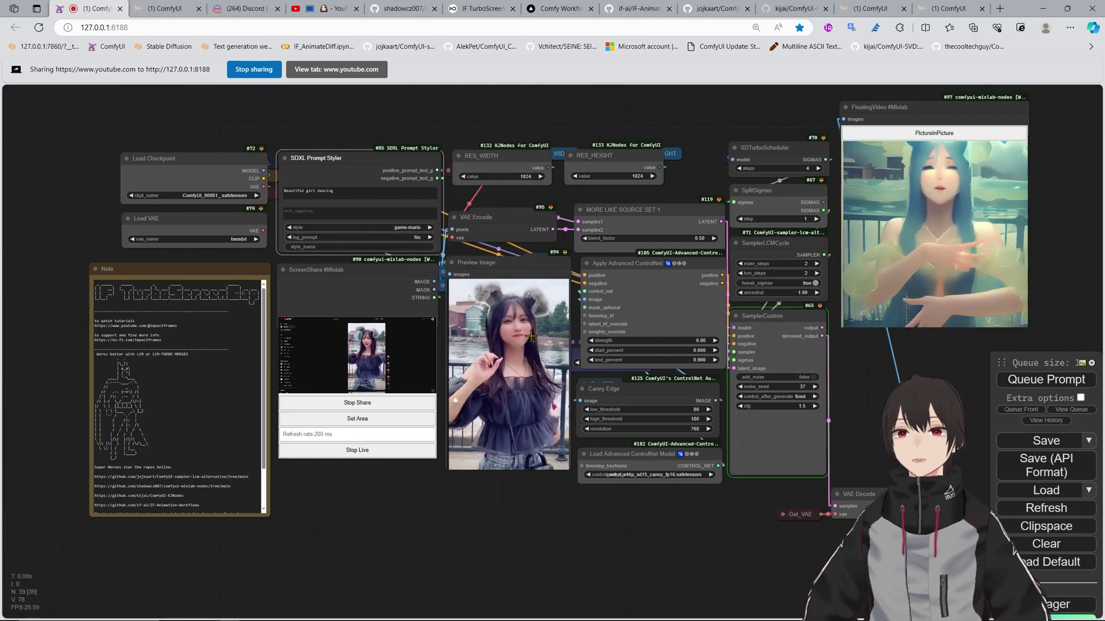
# Step: Watch the game-mario restyled output, then bring up the IF TurboScreenCap OpenArt page
pyautogui.moveTo(931, 255)
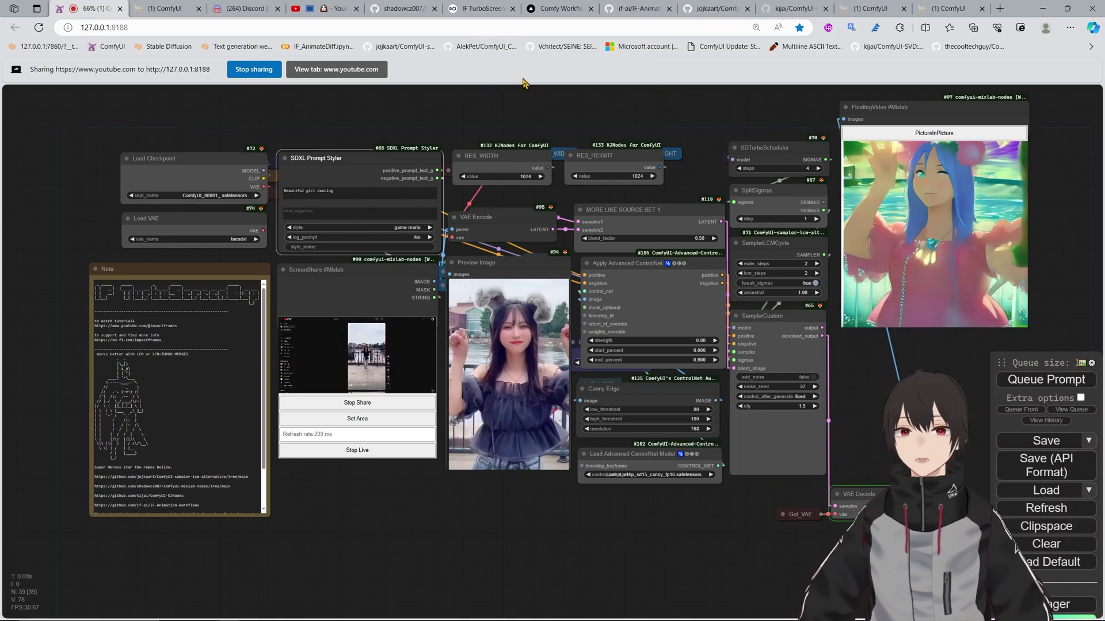
pyautogui.click(483, 10)
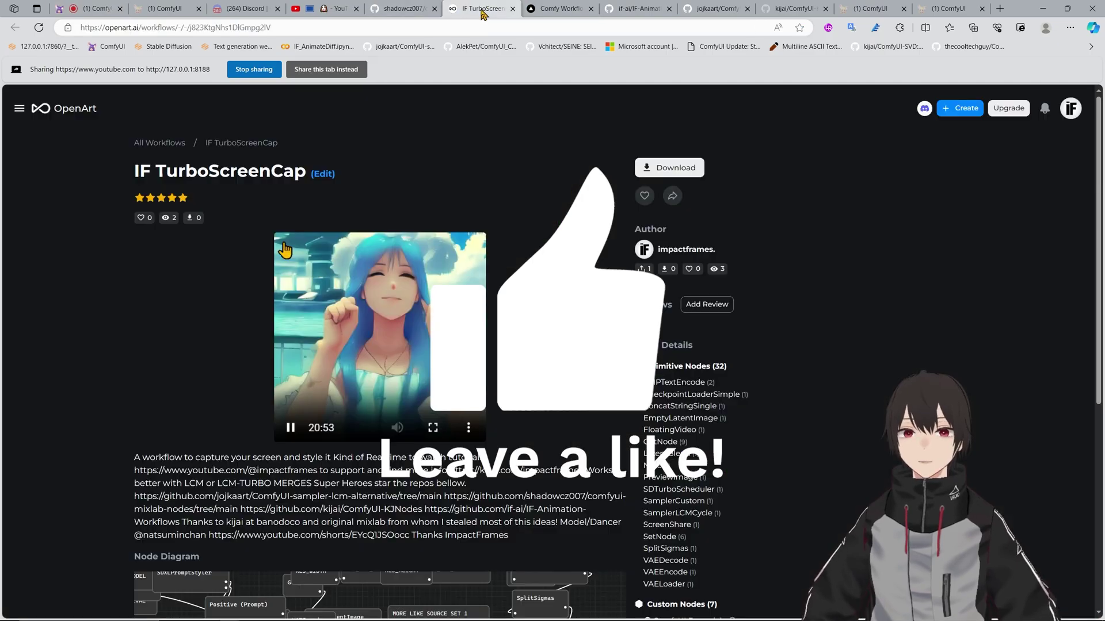
# Step: Pan OpenArt's node diagram to the sampler nodes, then go to the Comfy Workflows page
pyautogui.click(564, 9)
pyautogui.click(483, 9)
pyautogui.scroll(-5, 380, 345)
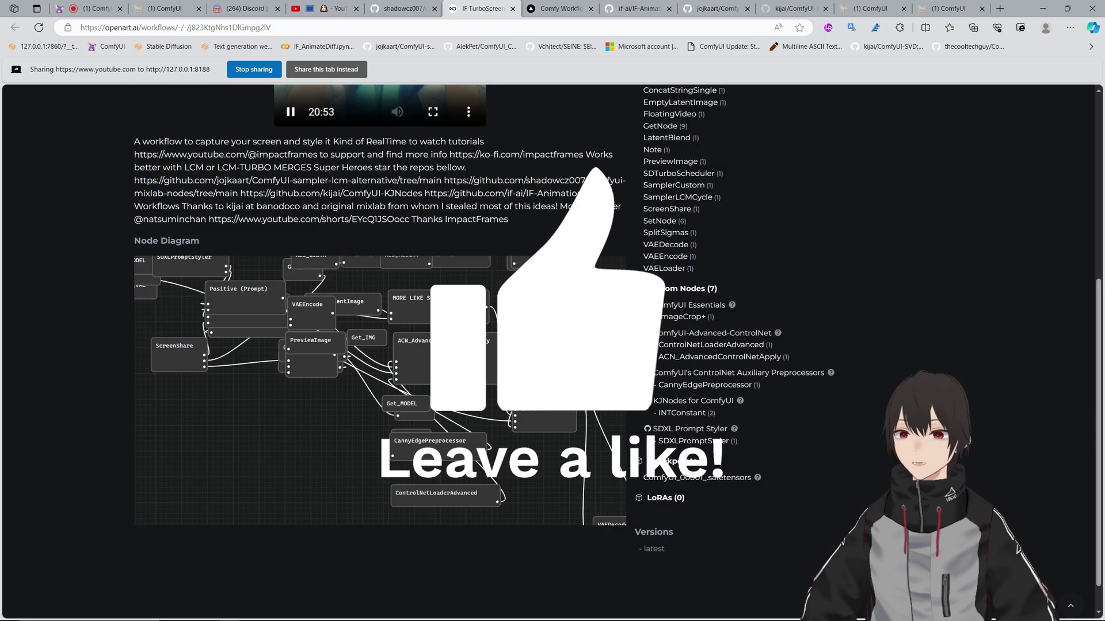
pyautogui.moveTo(444, 453); pyautogui.dragTo(340, 419)
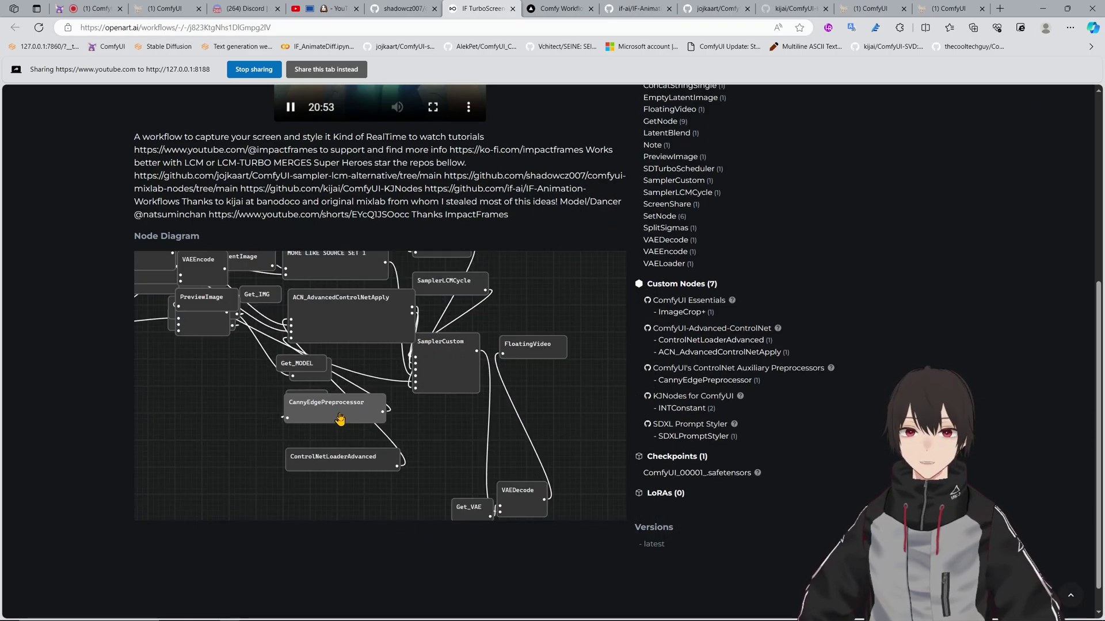
pyautogui.scroll(-2, 340, 419)
pyautogui.scroll(6, 806, 342)
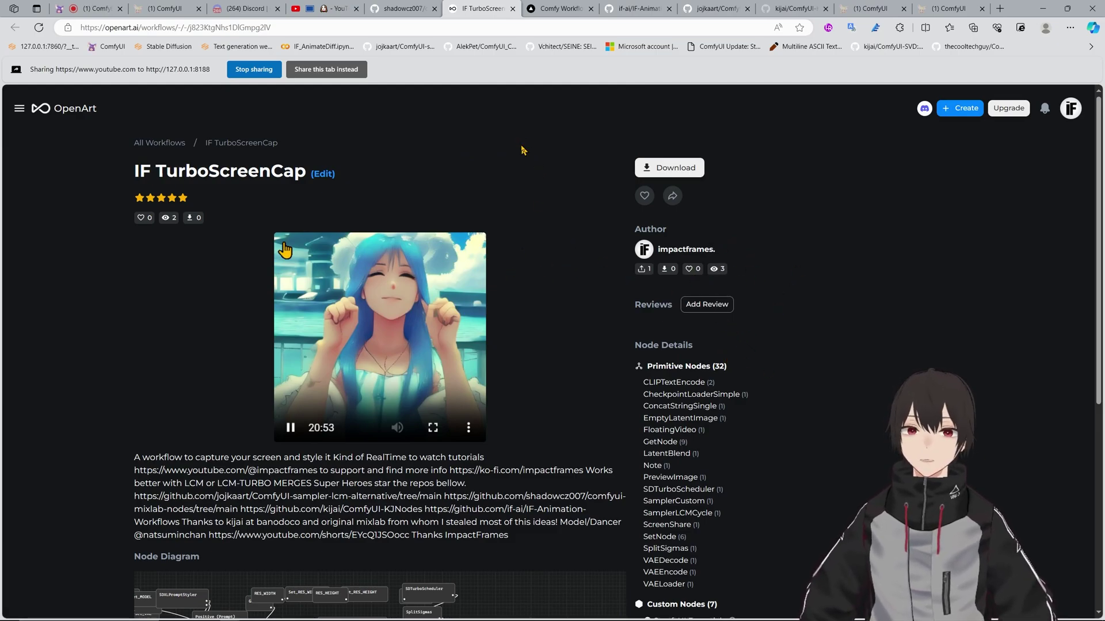
pyautogui.click(556, 7)
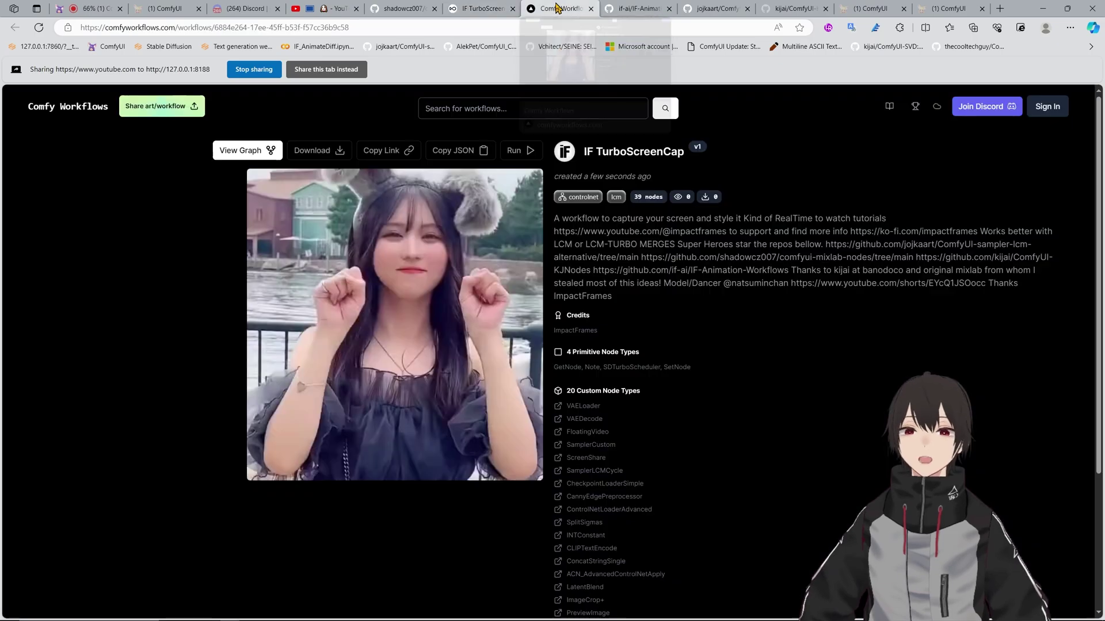
# Step: Read through the IF-Animation-Workflows README and its list of credited repos
pyautogui.click(648, 8)
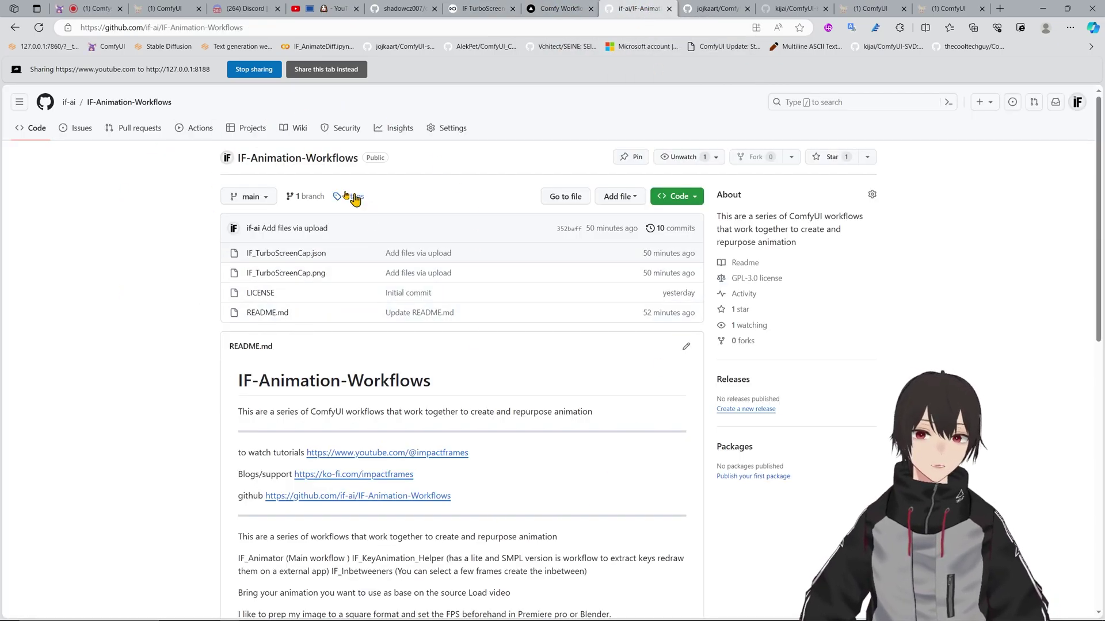
pyautogui.scroll(-7, 471, 385)
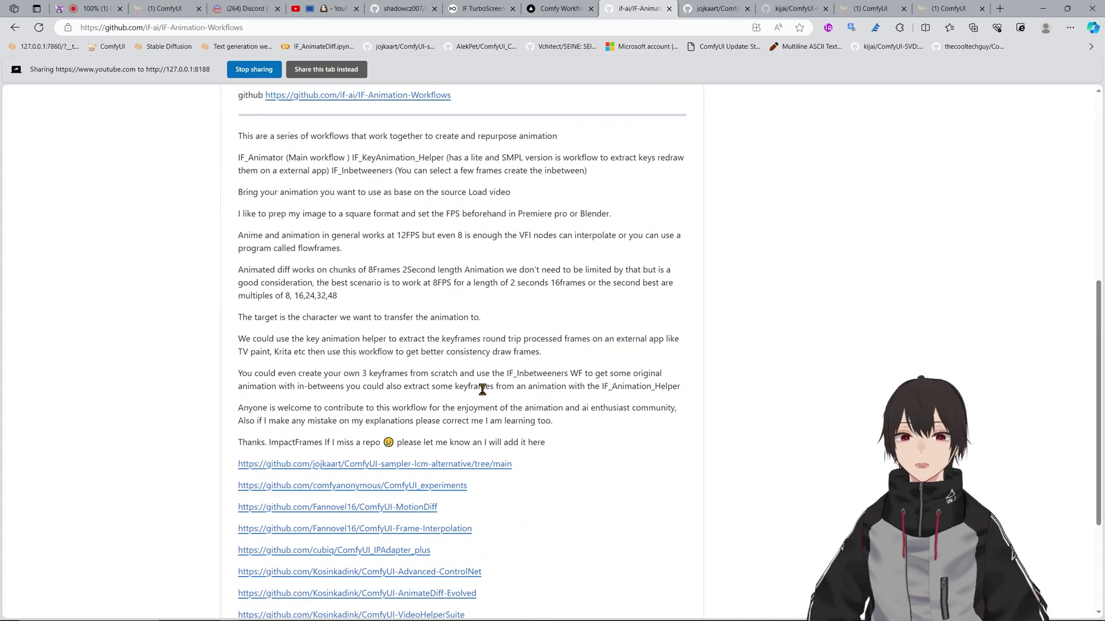
pyautogui.scroll(-4, 487, 401)
pyautogui.scroll(5, 490, 403)
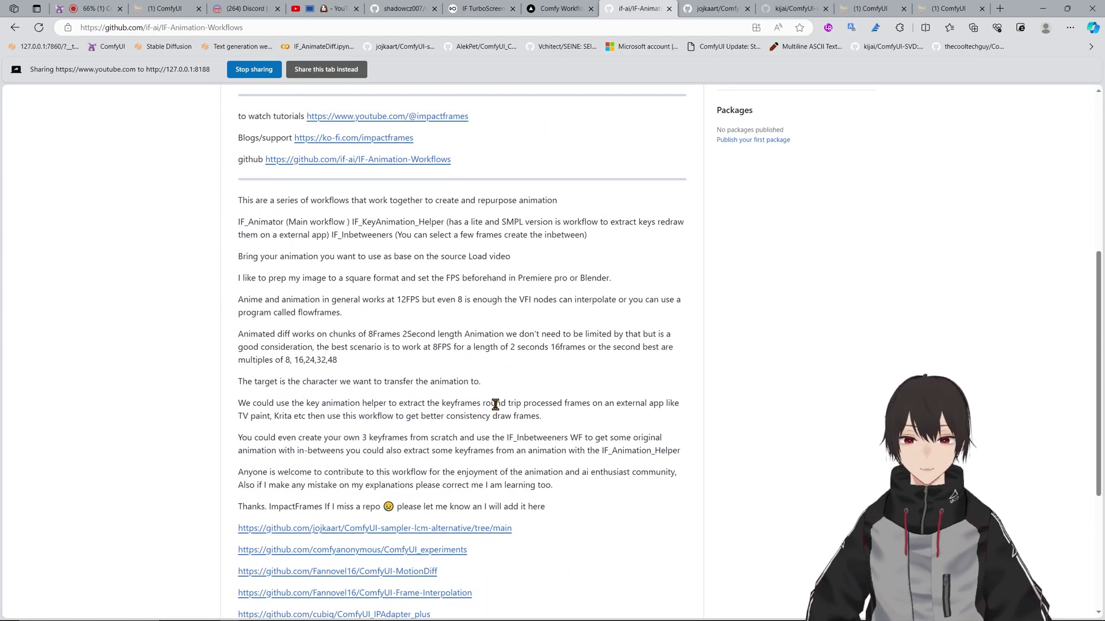
pyautogui.scroll(-2, 485, 375)
pyautogui.scroll(7, 483, 374)
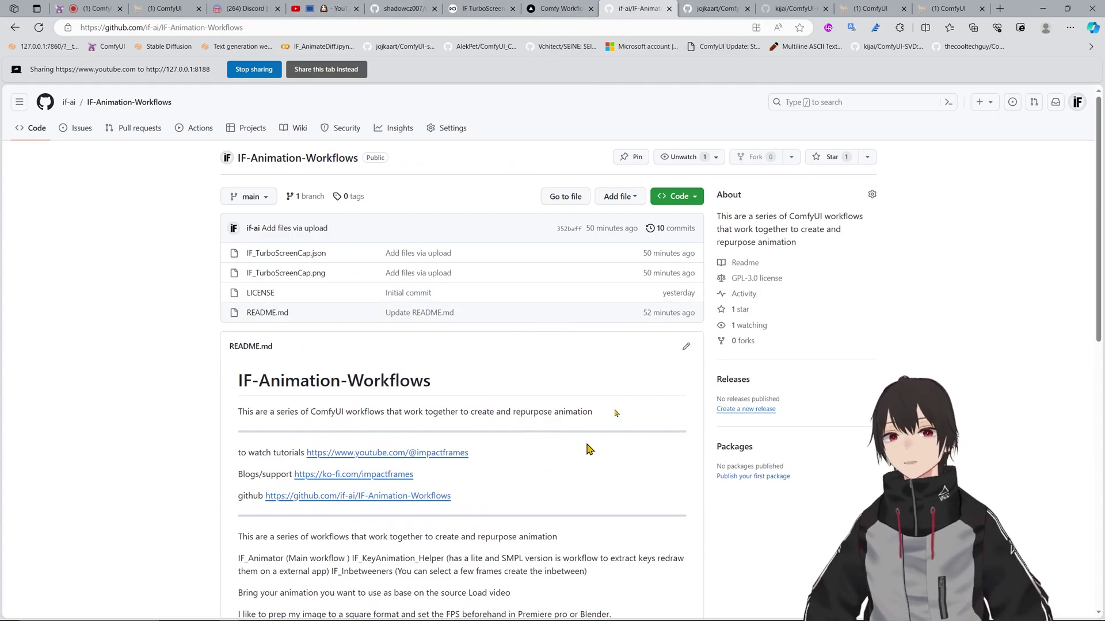
pyautogui.scroll(-10, 468, 390)
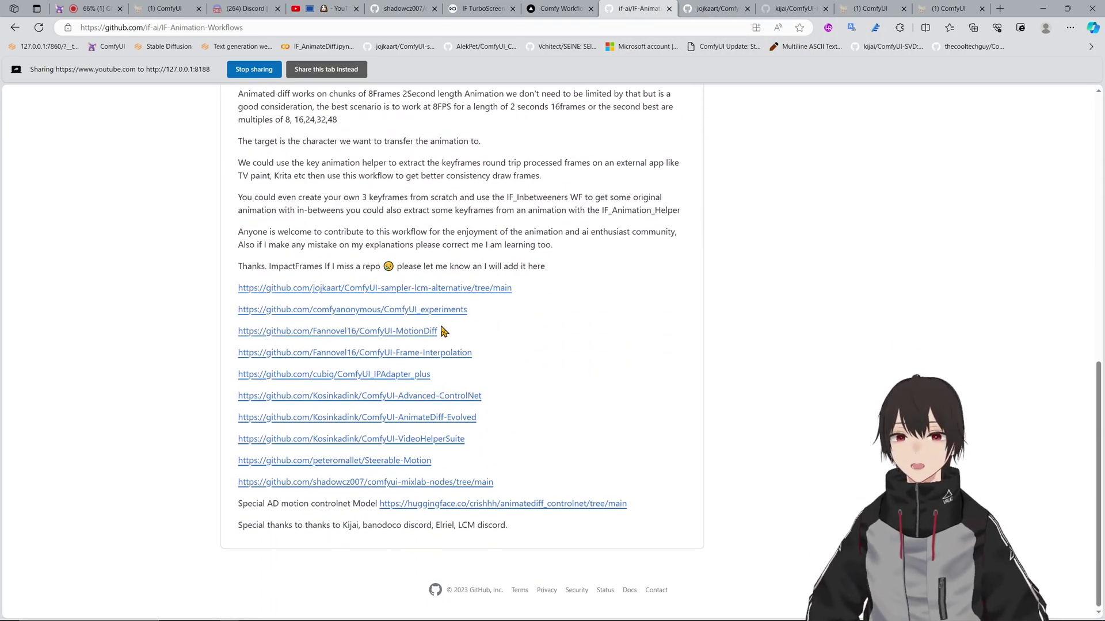
pyautogui.scroll(7, 455, 356)
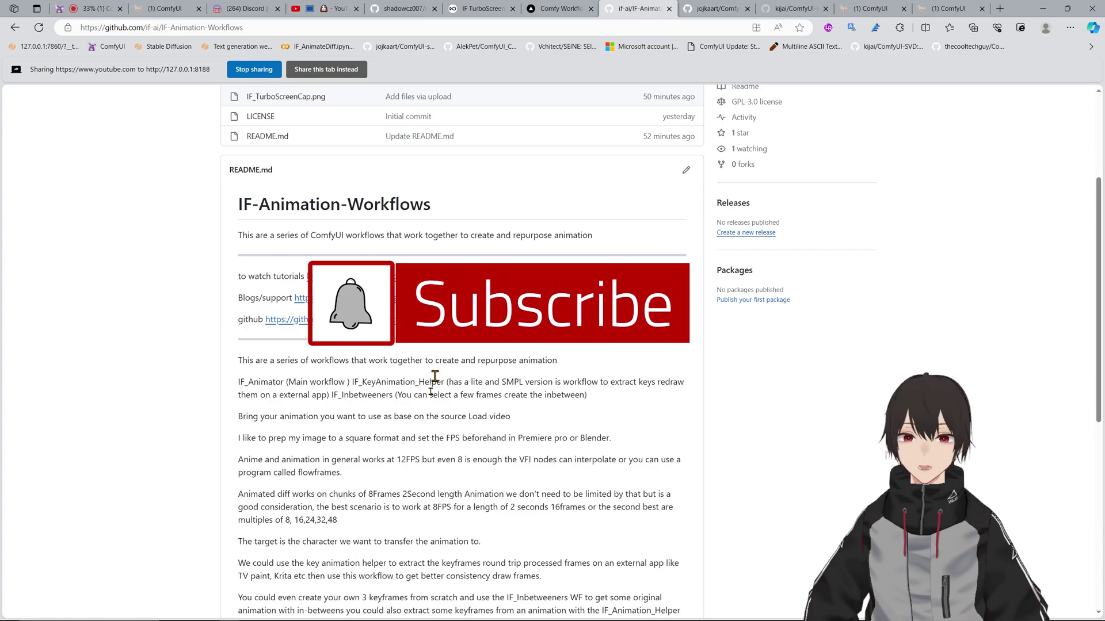
pyautogui.scroll(3, 471, 423)
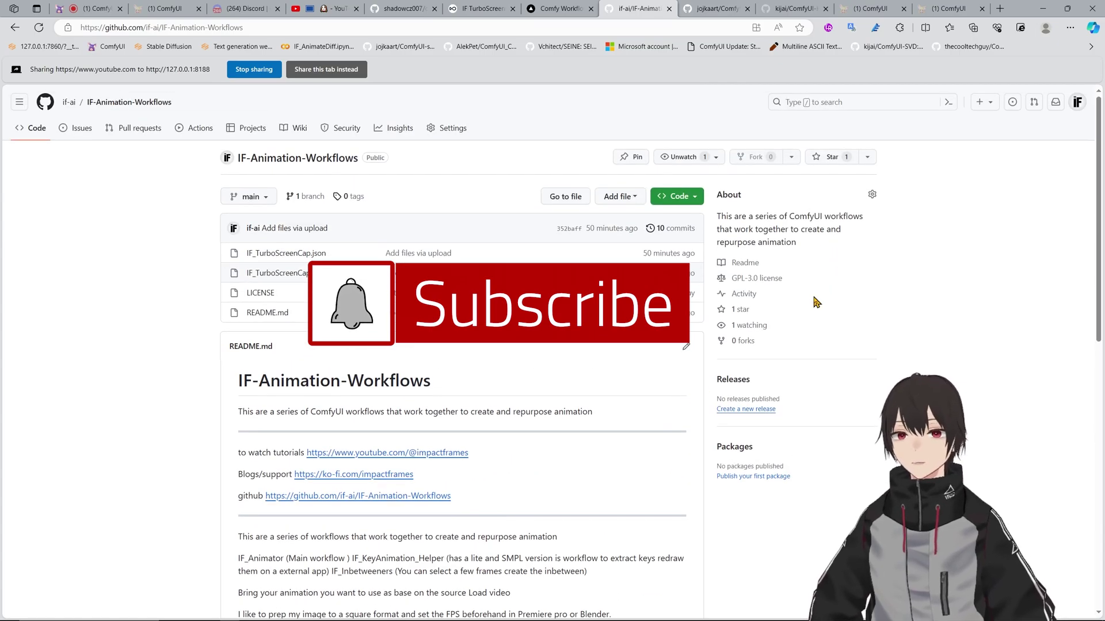
# Step: Skim the ComfyUI-sampler-lcm-alternative repo, then scroll the ComfyUI Note to its links list
pyautogui.click(706, 7)
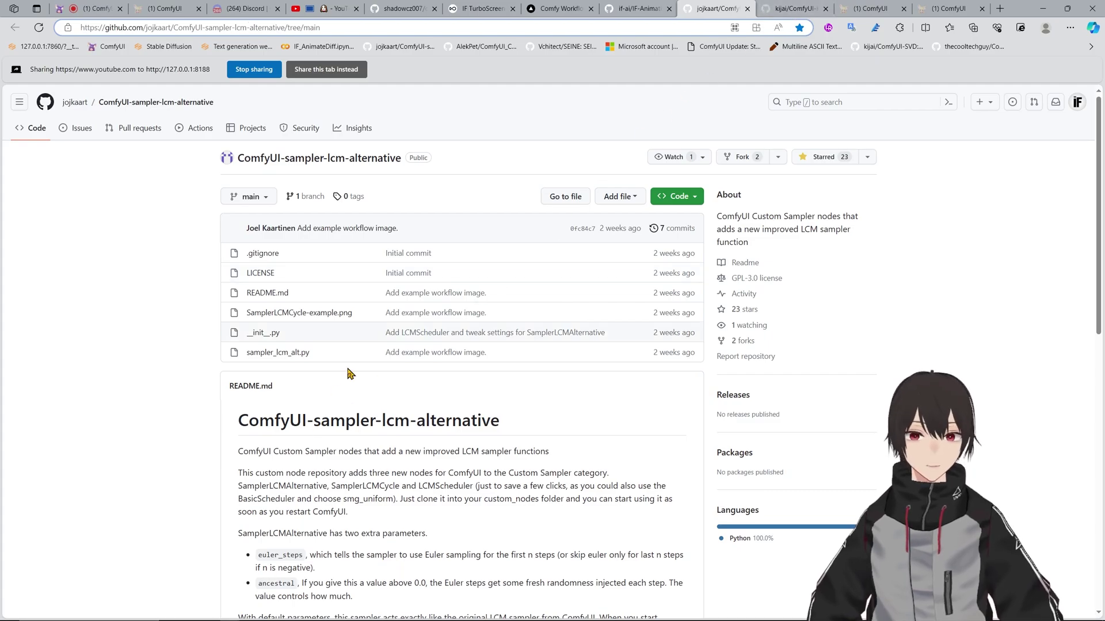
pyautogui.scroll(-8, 349, 372)
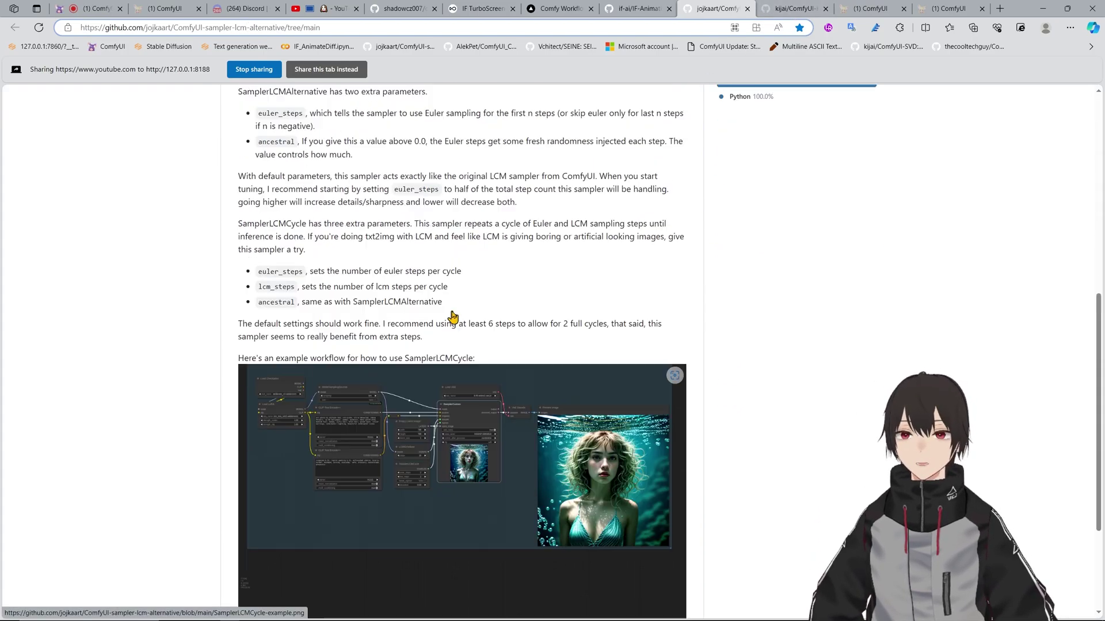
pyautogui.scroll(6, 437, 339)
pyautogui.scroll(-6, 437, 340)
pyautogui.scroll(6, 437, 339)
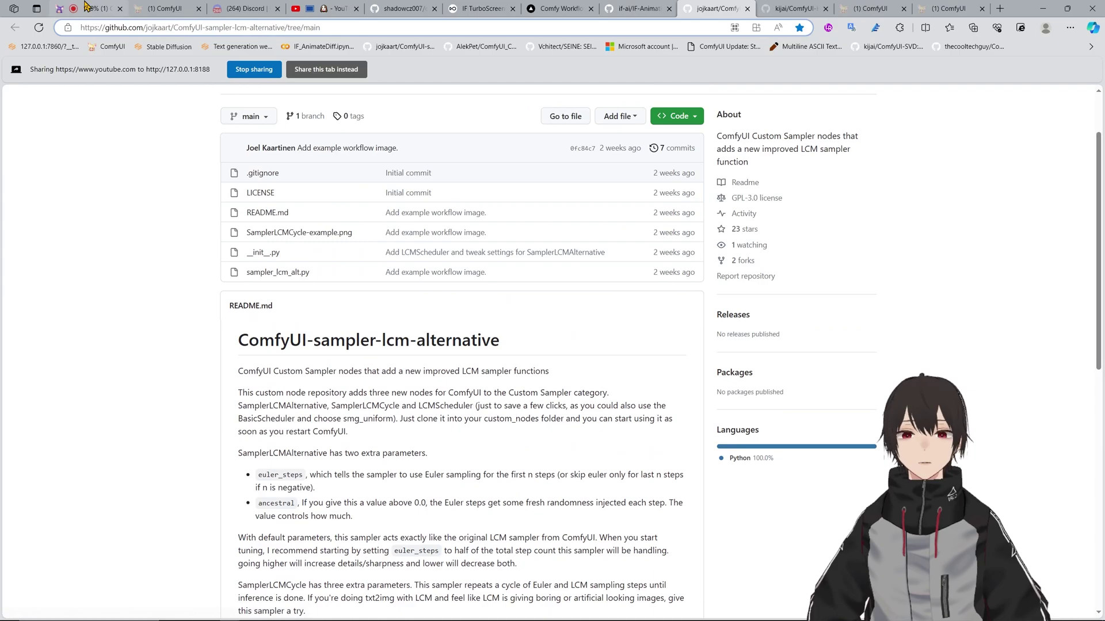
pyautogui.click(85, 6)
pyautogui.scroll(-5, 144, 432)
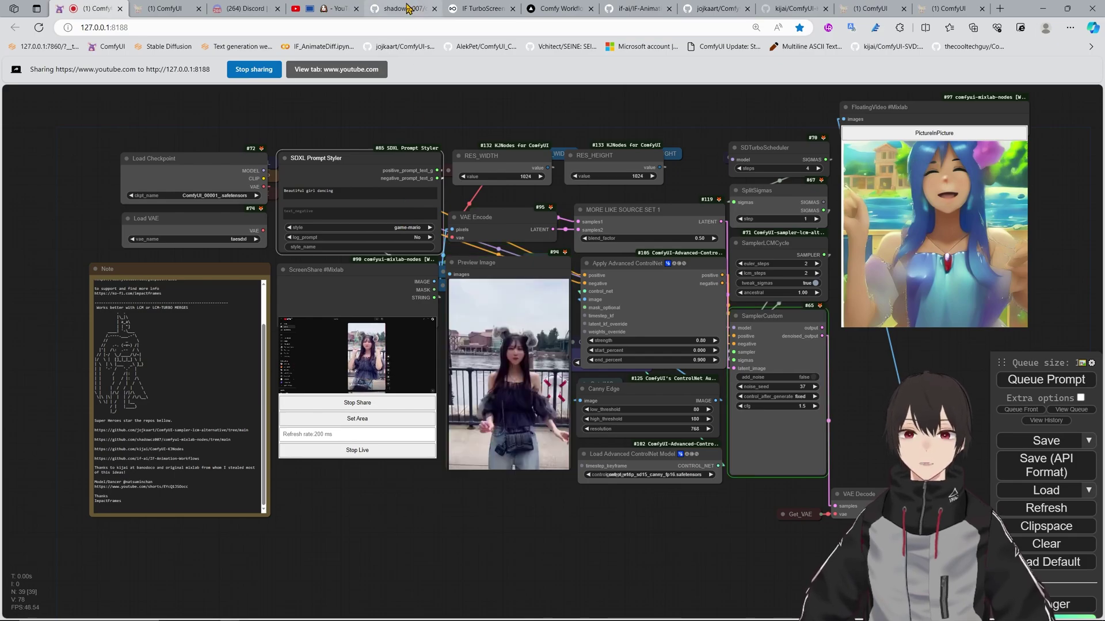
# Step: Read down the comfyui-mixlab-nodes README through its installation and ScreenShareNode sections
pyautogui.click(406, 8)
pyautogui.scroll(-5, 382, 296)
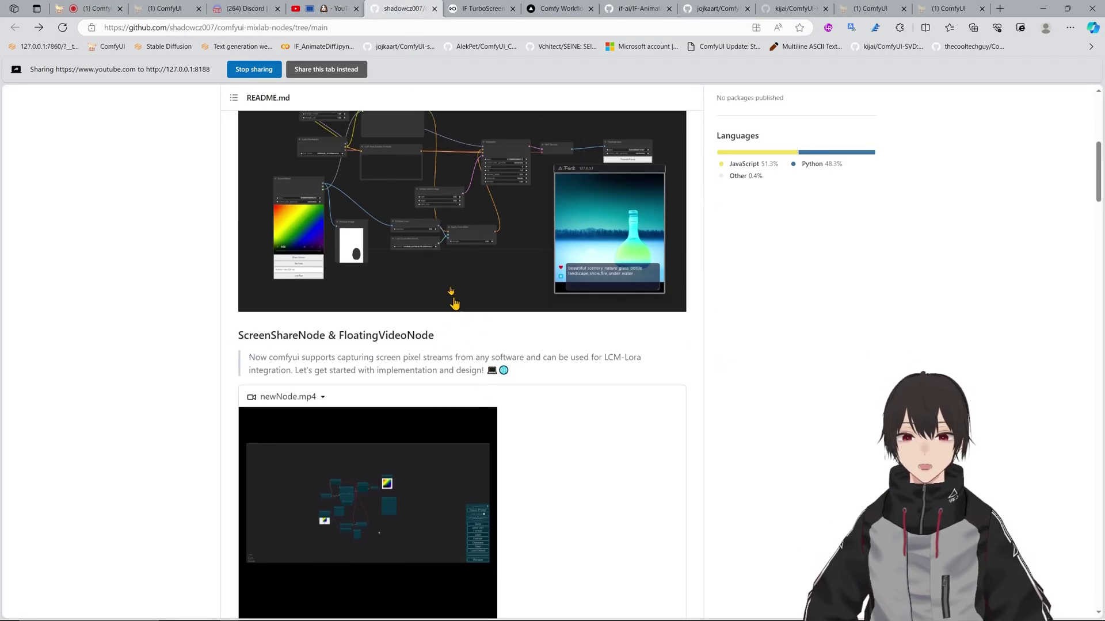
pyautogui.scroll(5, 452, 299)
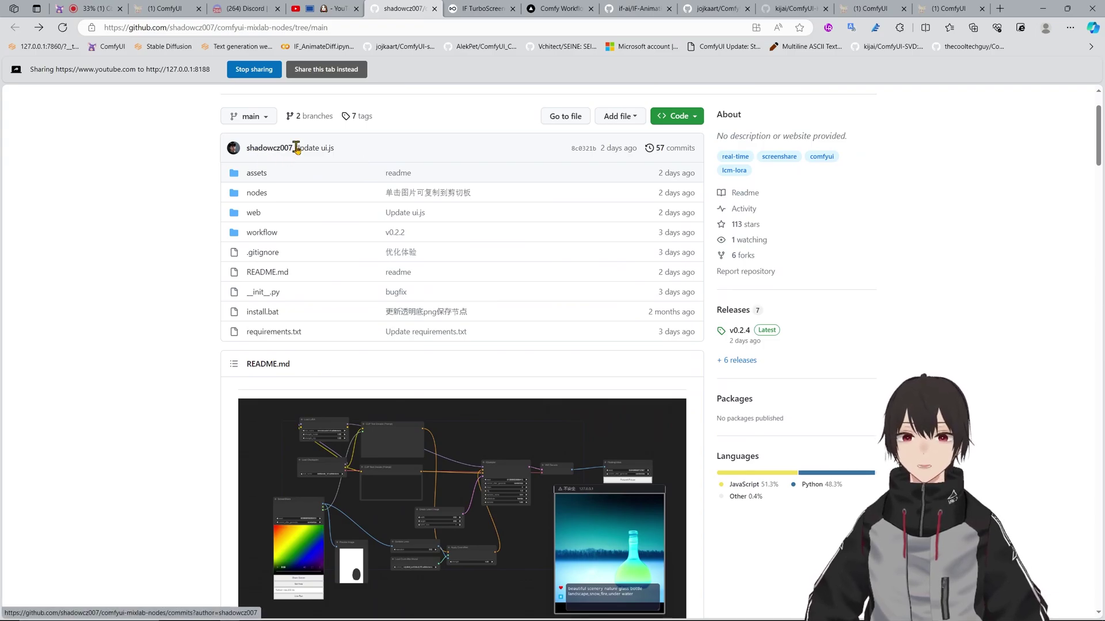
pyautogui.scroll(-2, 685, 538)
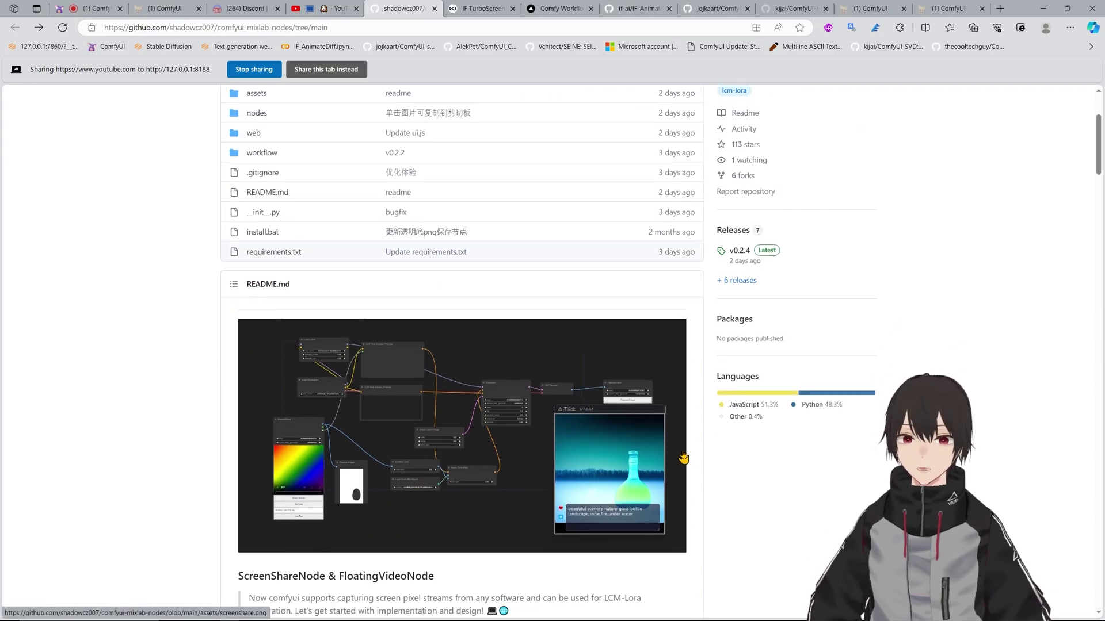
pyautogui.scroll(3, 623, 409)
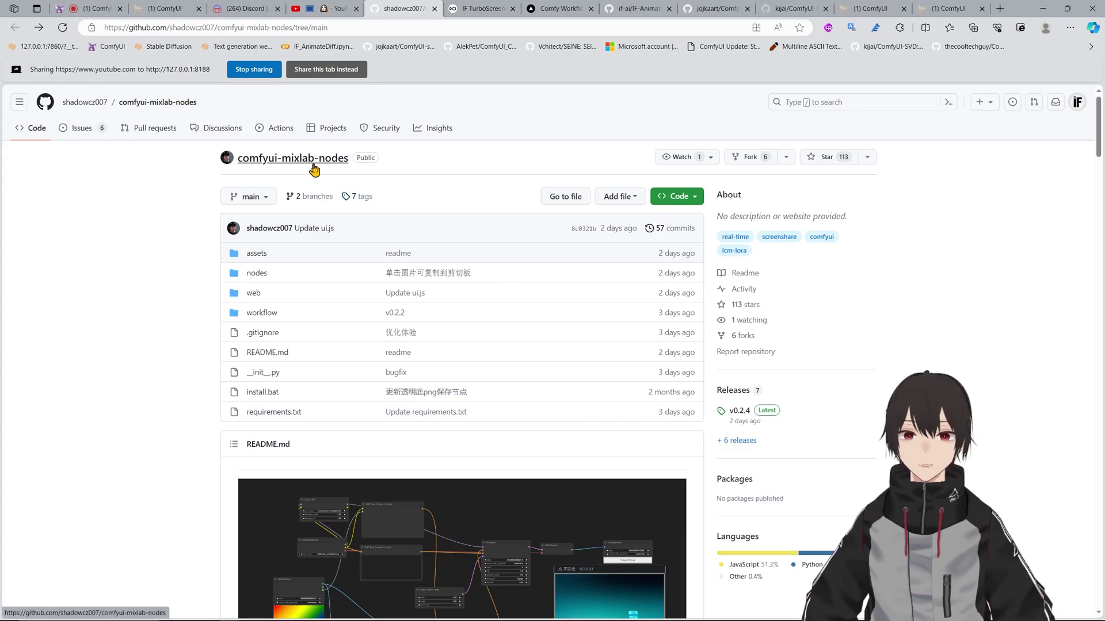
pyautogui.scroll(-12, 462, 233)
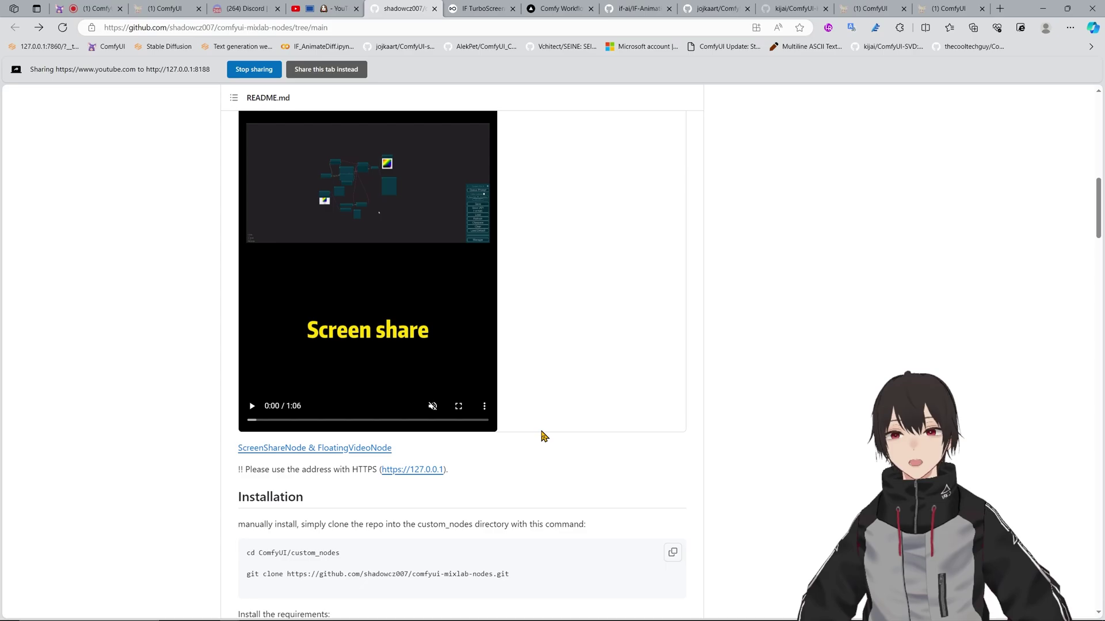
pyautogui.scroll(-12, 541, 436)
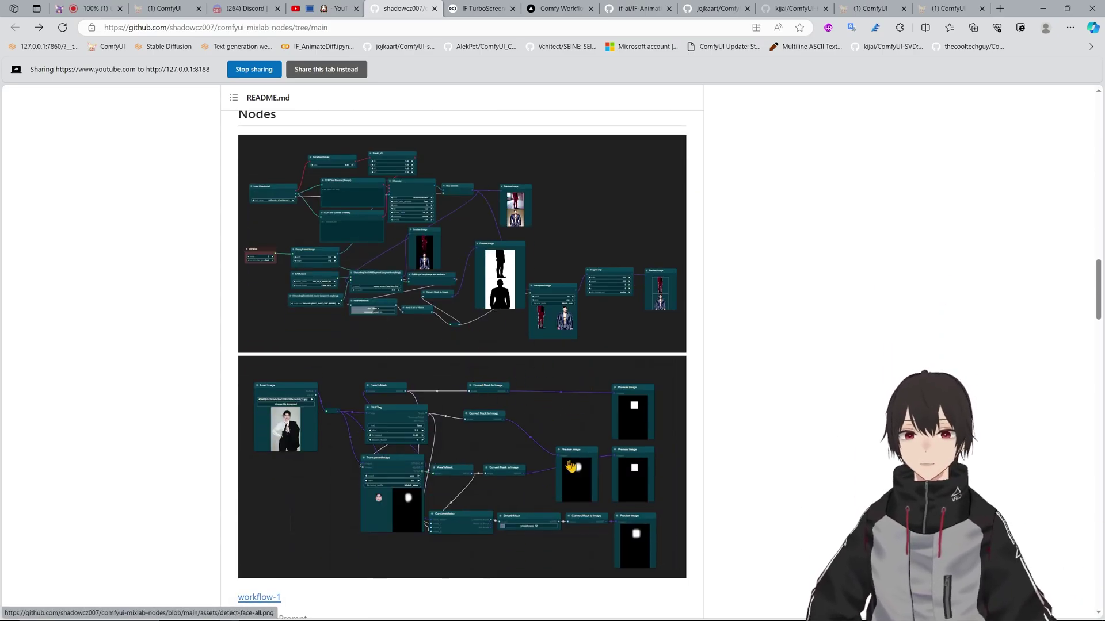
pyautogui.scroll(-3, 552, 455)
pyautogui.scroll(-15, 550, 454)
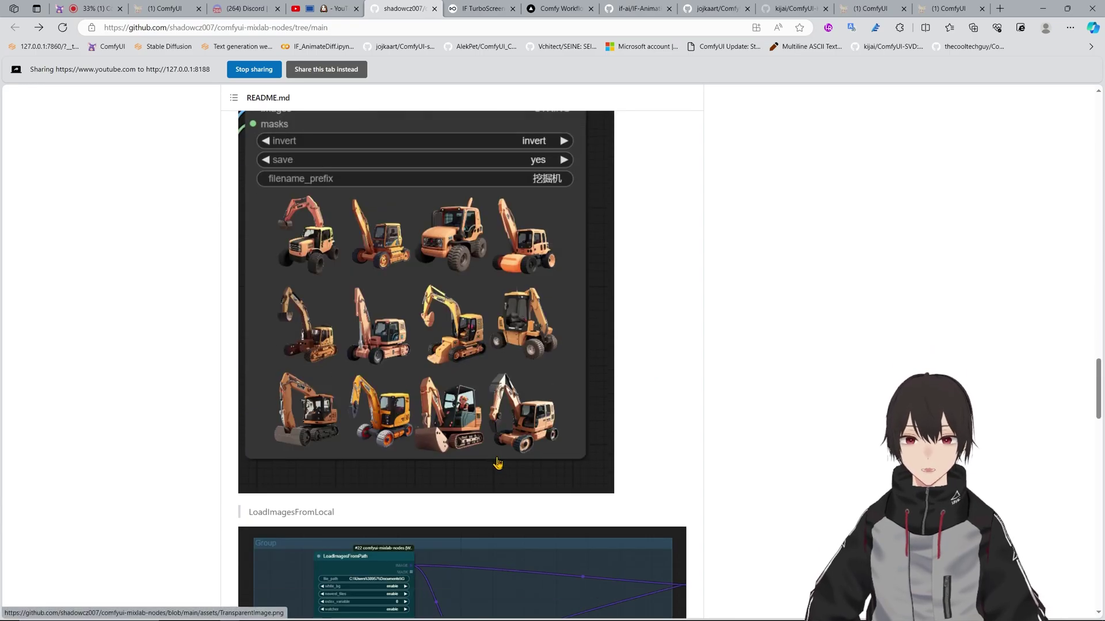
pyautogui.scroll(-6, 502, 472)
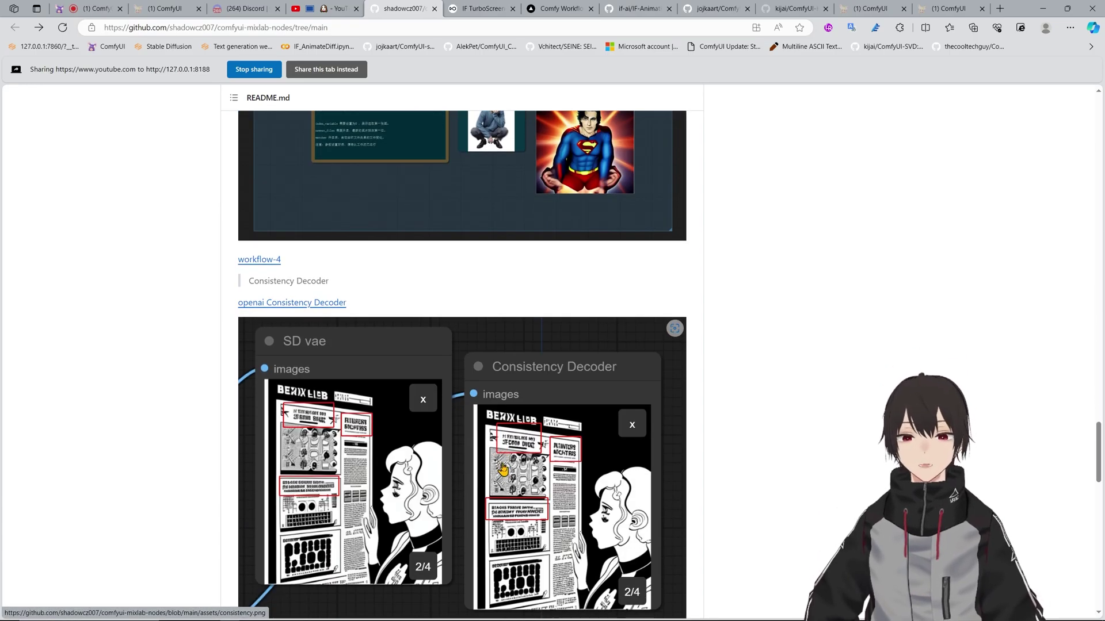
pyautogui.scroll(-5, 504, 470)
pyautogui.scroll(-6, 507, 469)
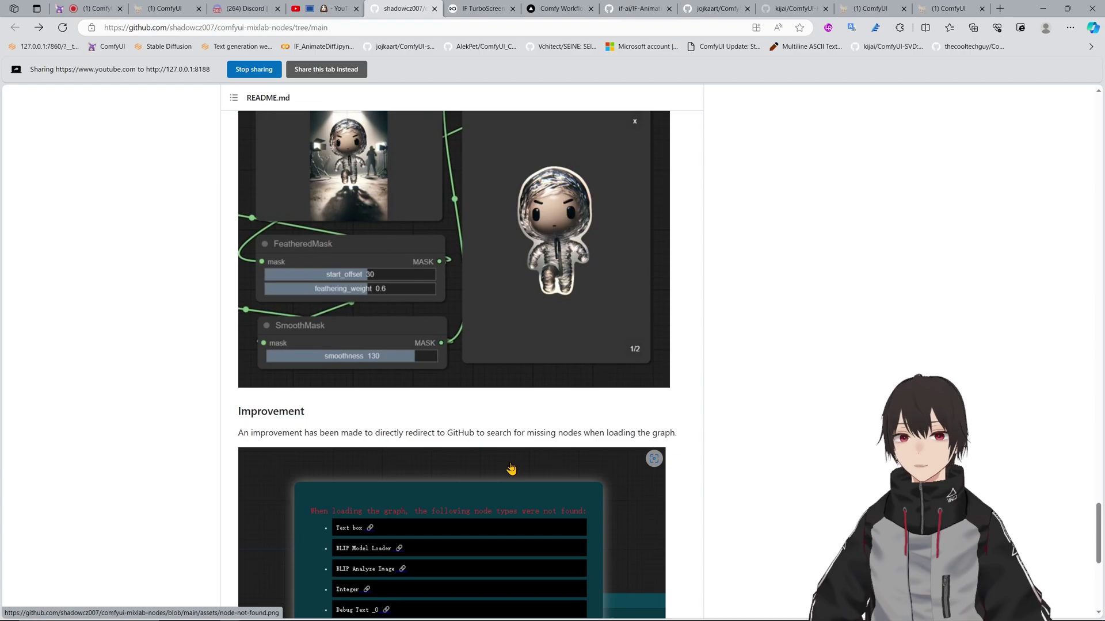
pyautogui.scroll(-4, 511, 468)
pyautogui.scroll(-3, 511, 470)
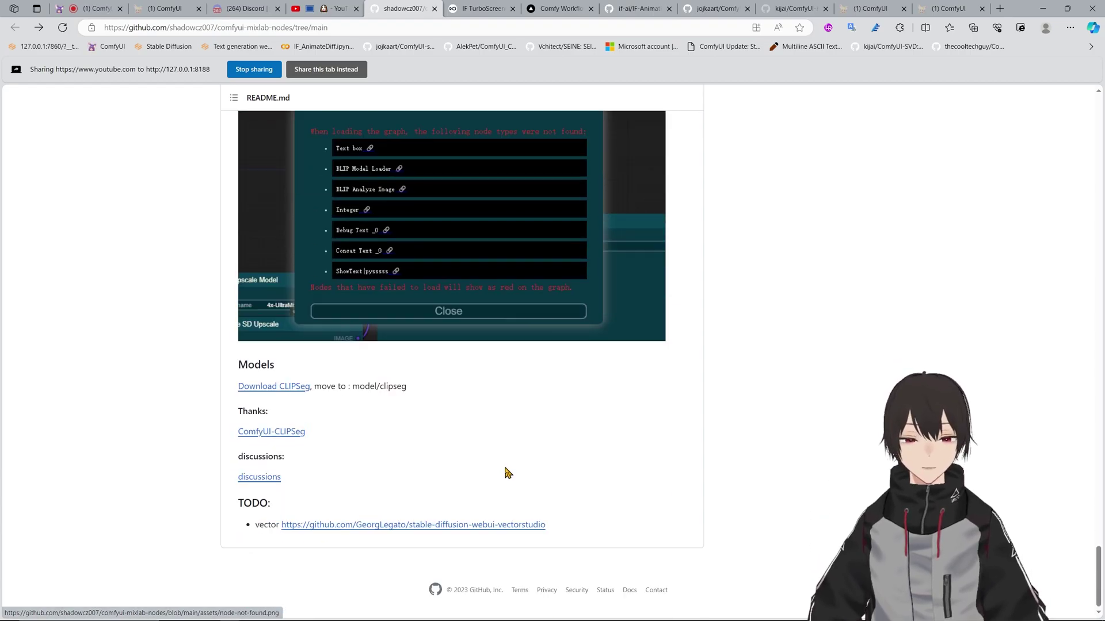
# Step: Scroll back up the README and return to the ComfyUI-sampler-lcm-alternative repository
pyautogui.scroll(18, 435, 407)
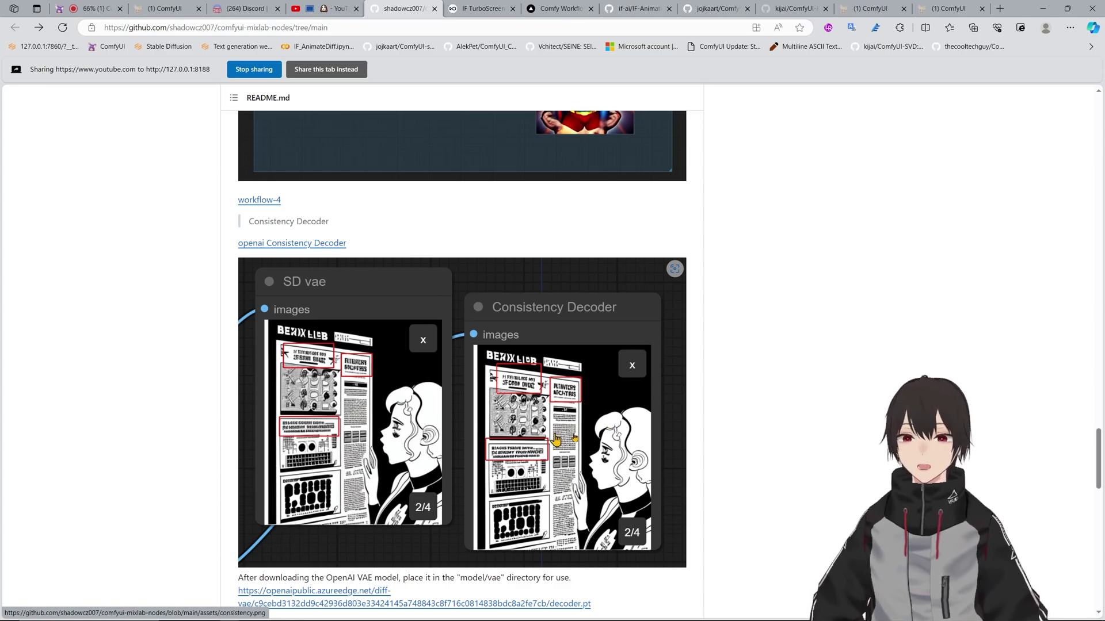
pyautogui.scroll(8, 536, 408)
pyautogui.scroll(8, 555, 360)
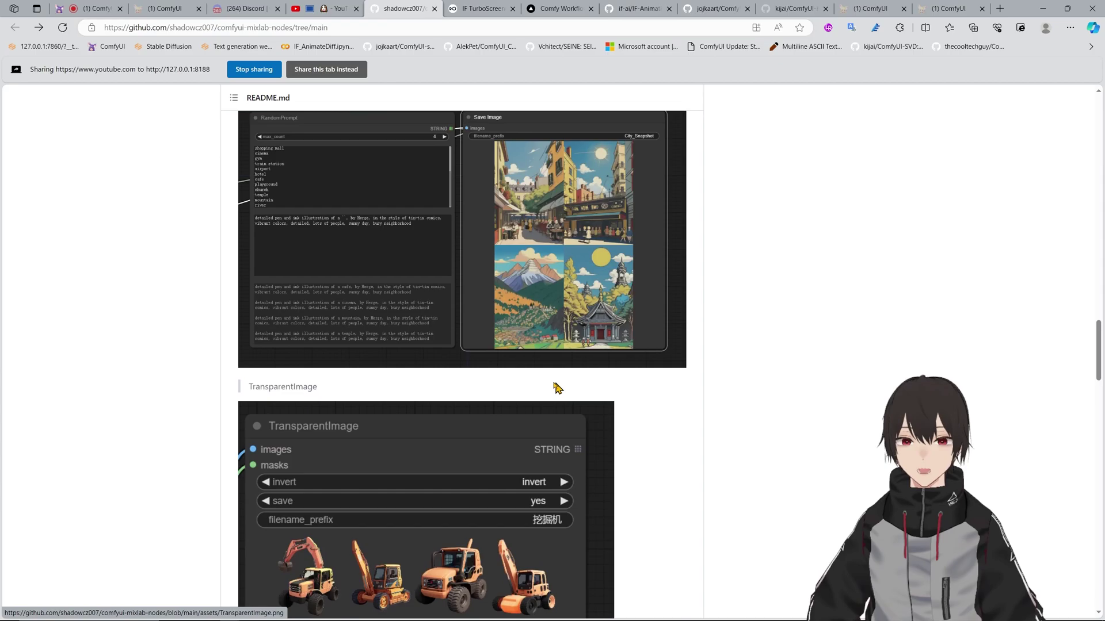
pyautogui.scroll(15, 394, 449)
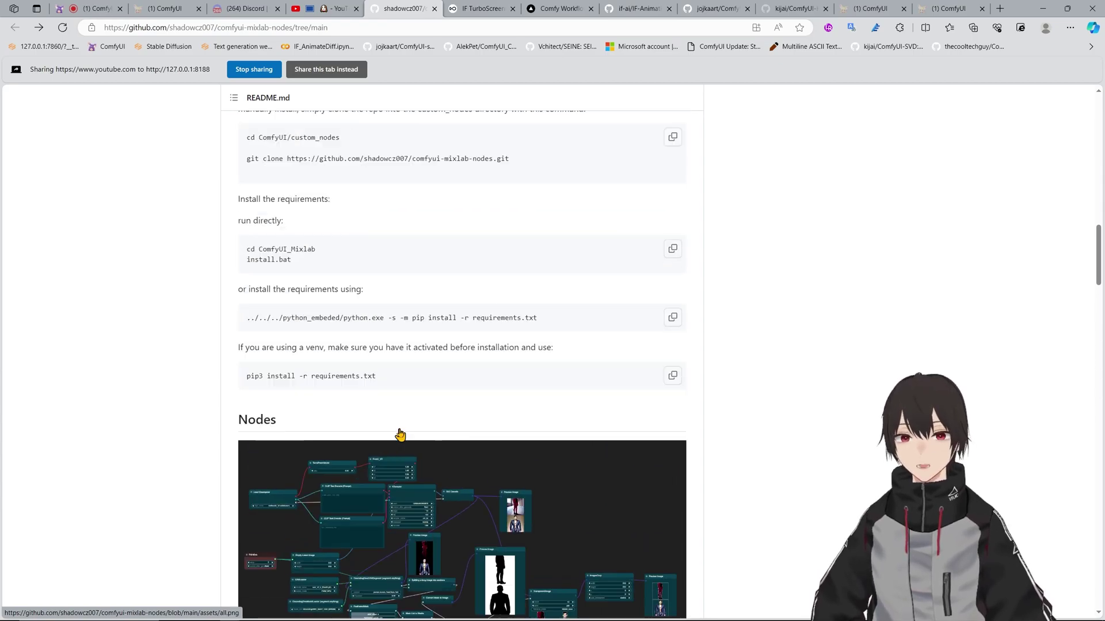
pyautogui.scroll(1, 421, 417)
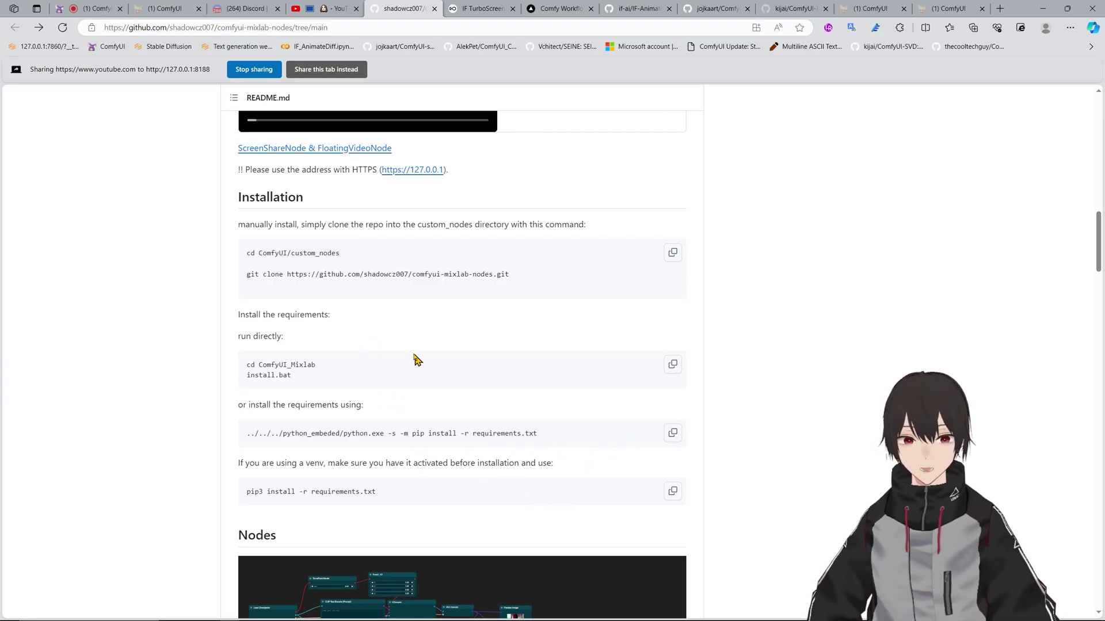
pyautogui.scroll(8, 419, 393)
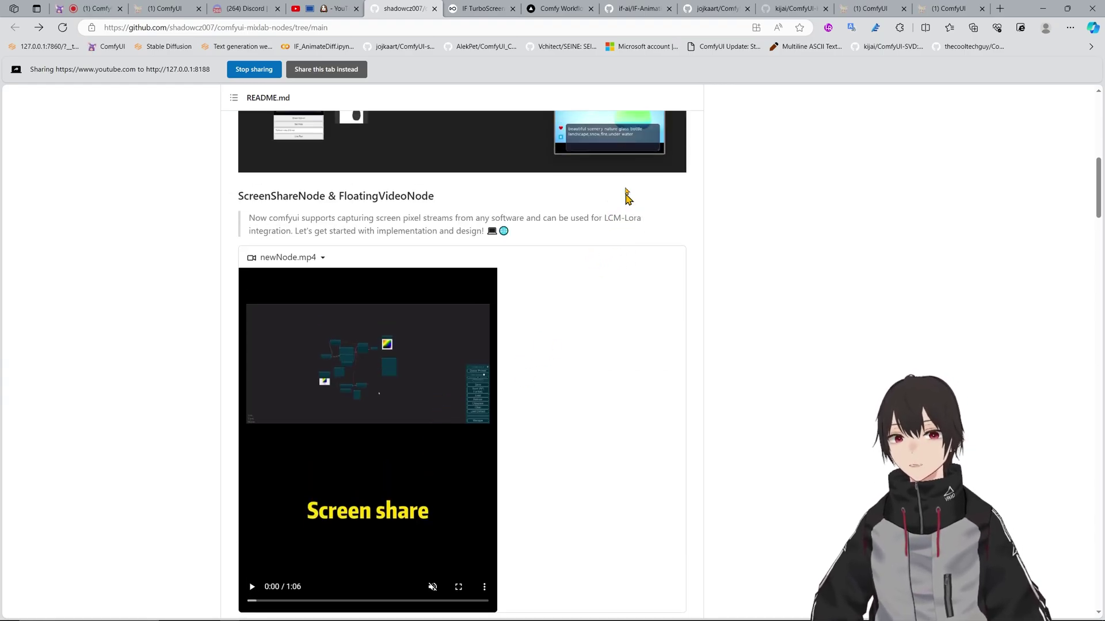
pyautogui.click(716, 8)
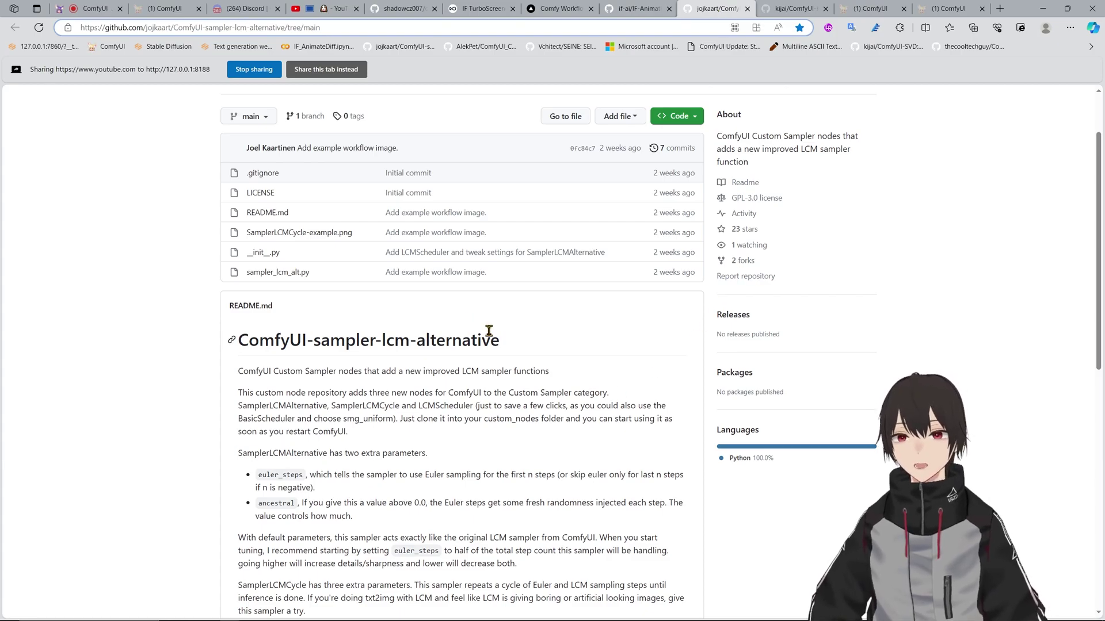
pyautogui.scroll(-8, 489, 330)
pyautogui.scroll(5, 508, 339)
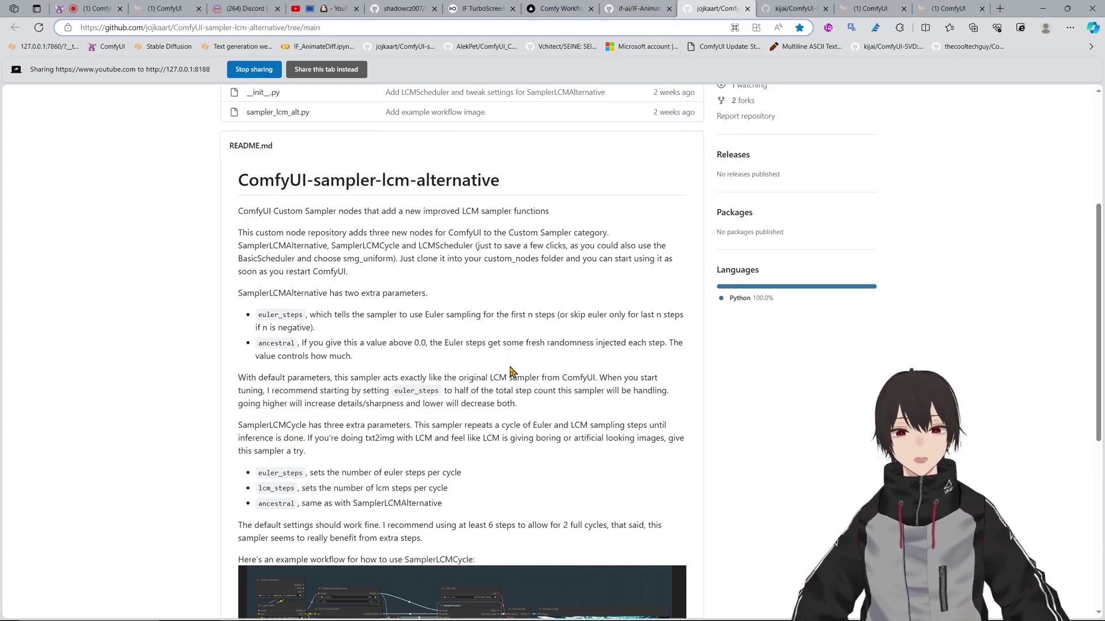
pyautogui.scroll(-3, 483, 373)
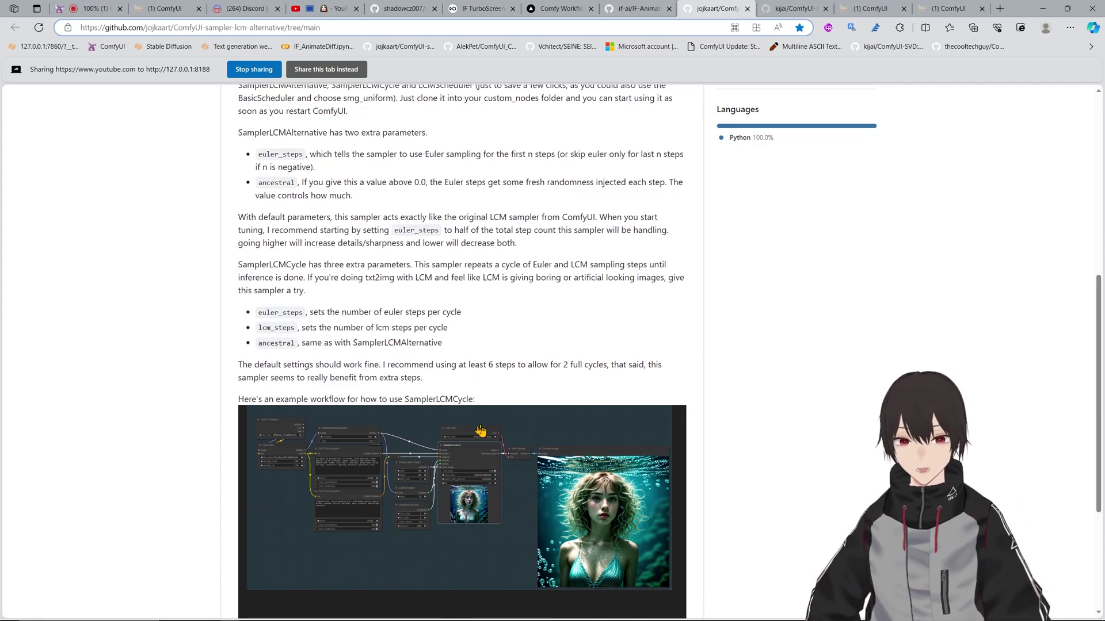
pyautogui.scroll(7, 527, 281)
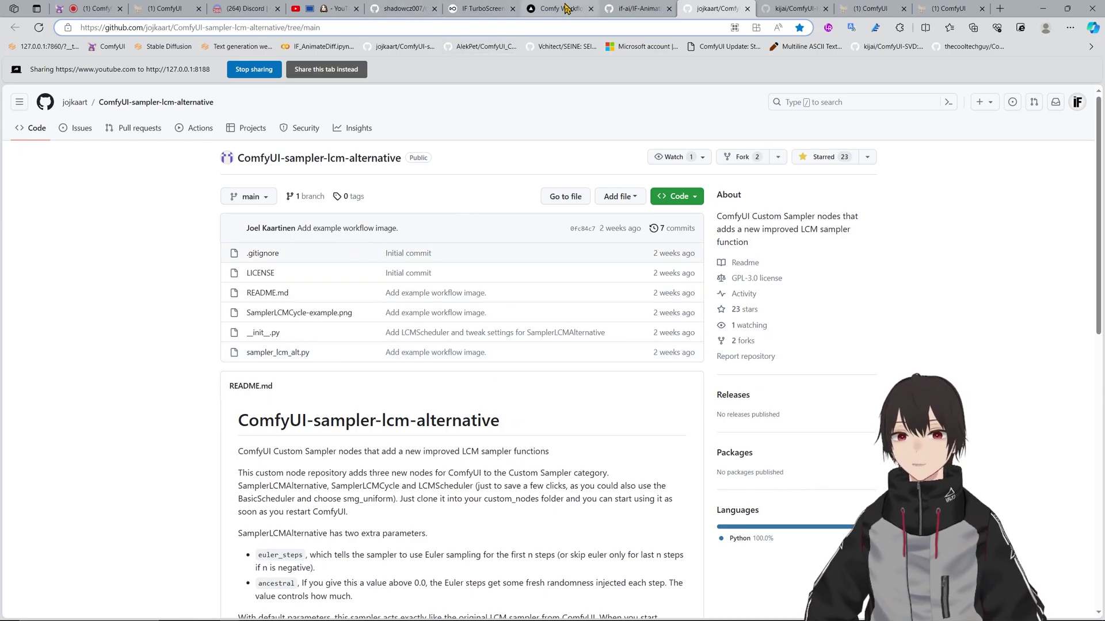
# Step: Glance at IF-Animation-Workflows, then view the ComfyUI animation workflow with six IPA pose images
pyautogui.click(636, 8)
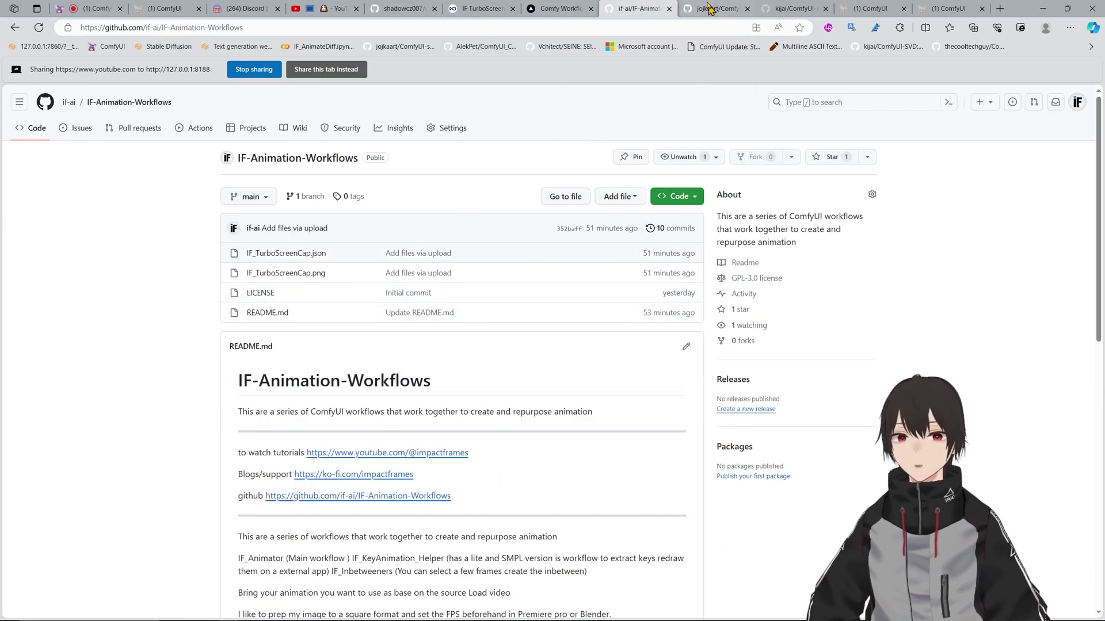
pyautogui.click(870, 8)
pyautogui.scroll(-2, 714, 314)
pyautogui.scroll(5, 723, 362)
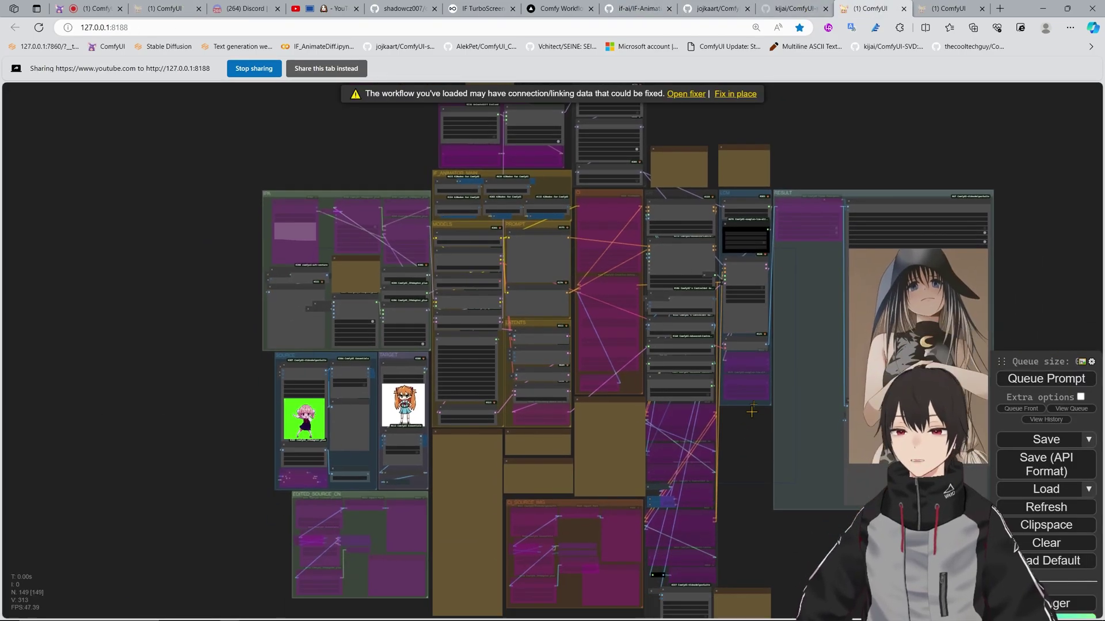
pyautogui.scroll(6, 750, 381)
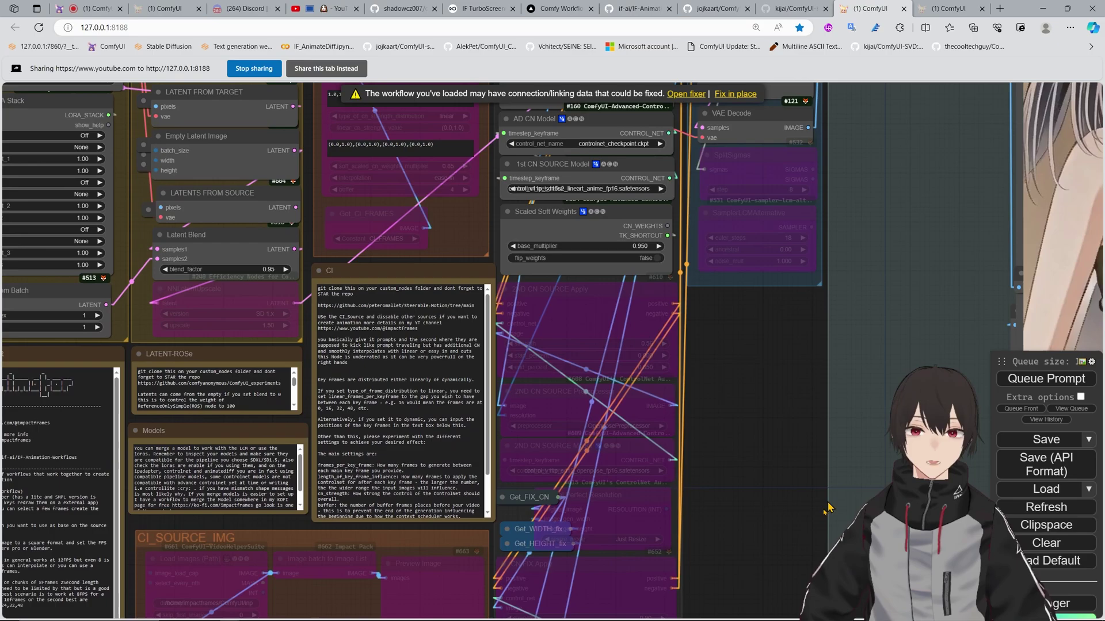
pyautogui.scroll(-3, 741, 426)
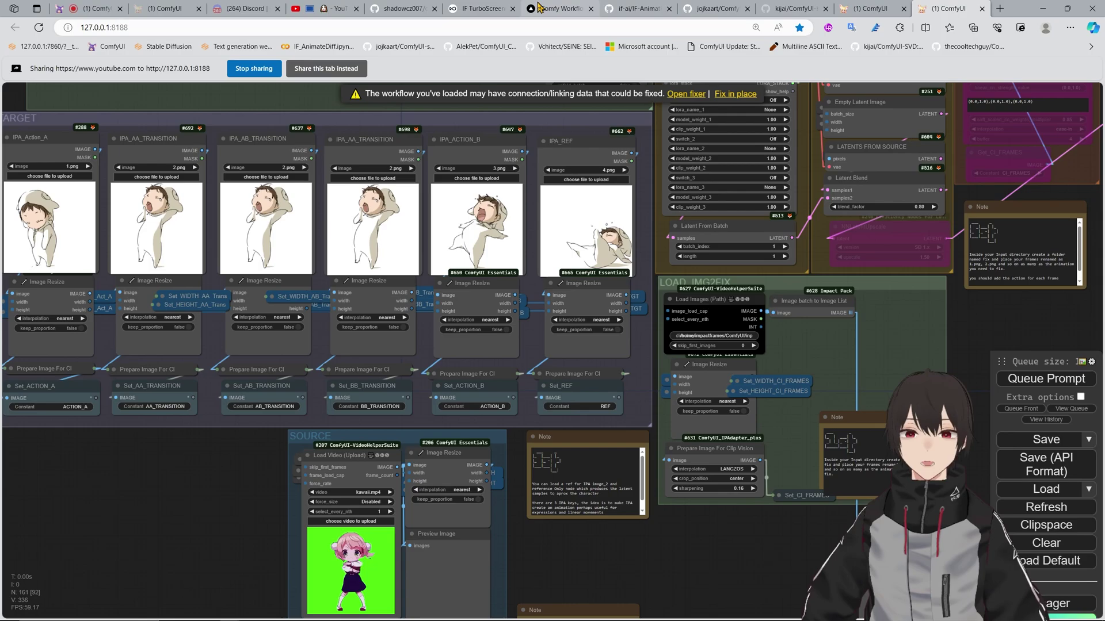
# Step: Switch to the live screen-capture workflow and pan to watch game-mario frames generate
pyautogui.moveTo(639, 9)
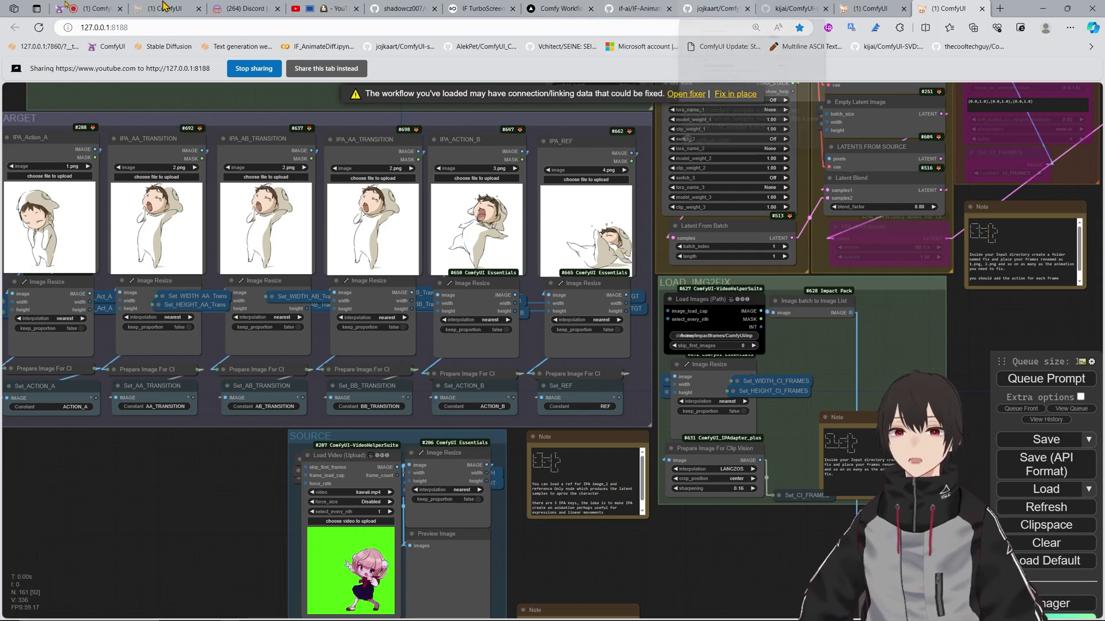
pyautogui.click(99, 9)
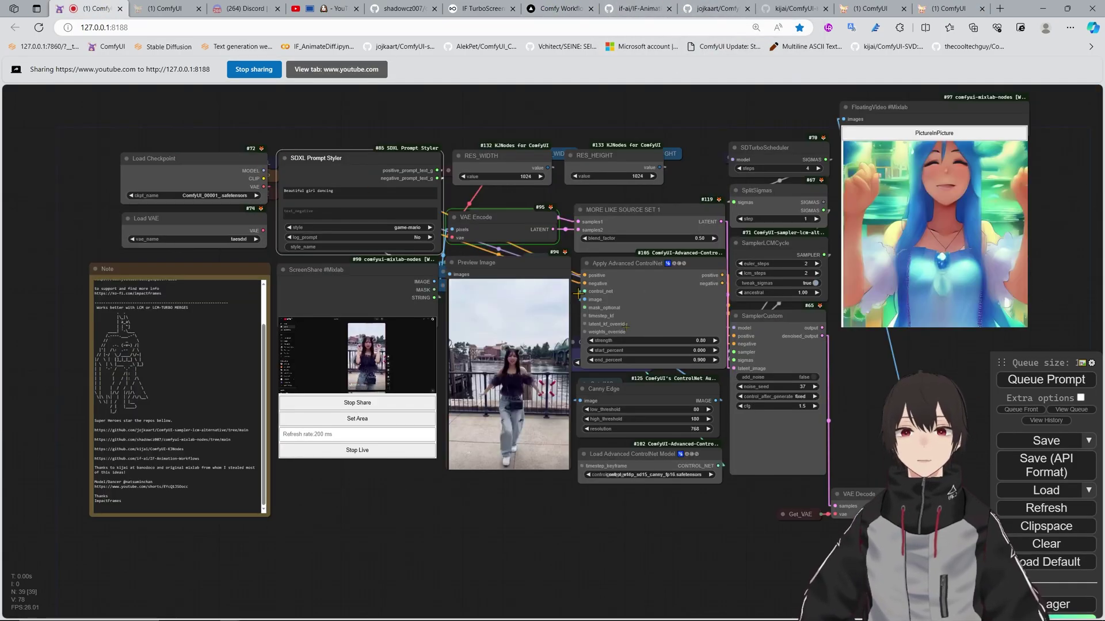
pyautogui.scroll(3, 243, 369)
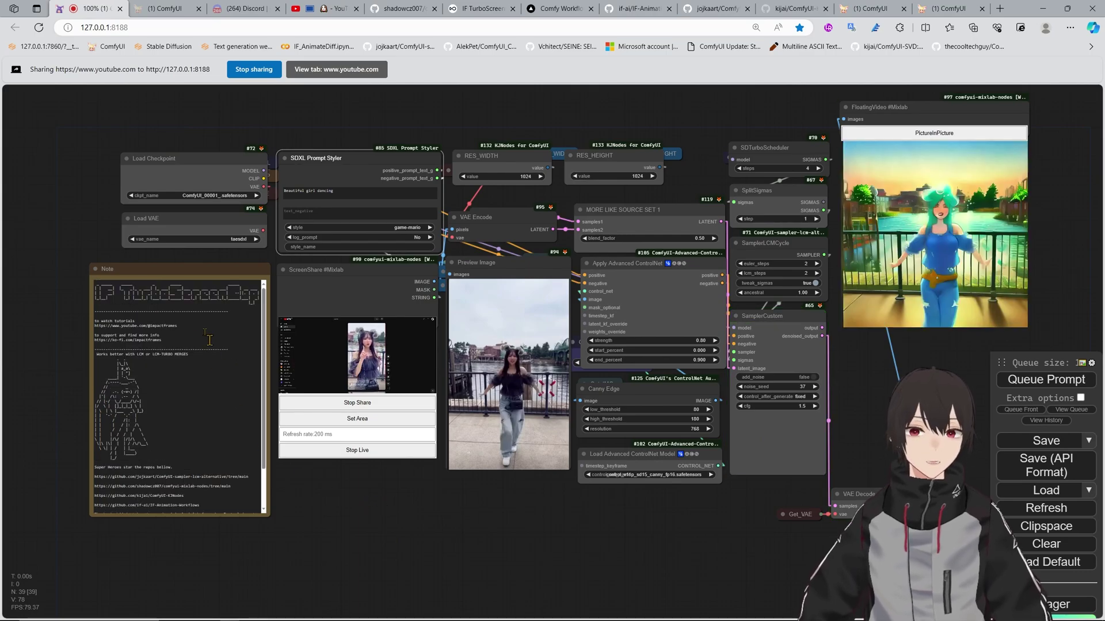
pyautogui.moveTo(465, 525); pyautogui.dragTo(473, 571)
pyautogui.scroll(2, 451, 514)
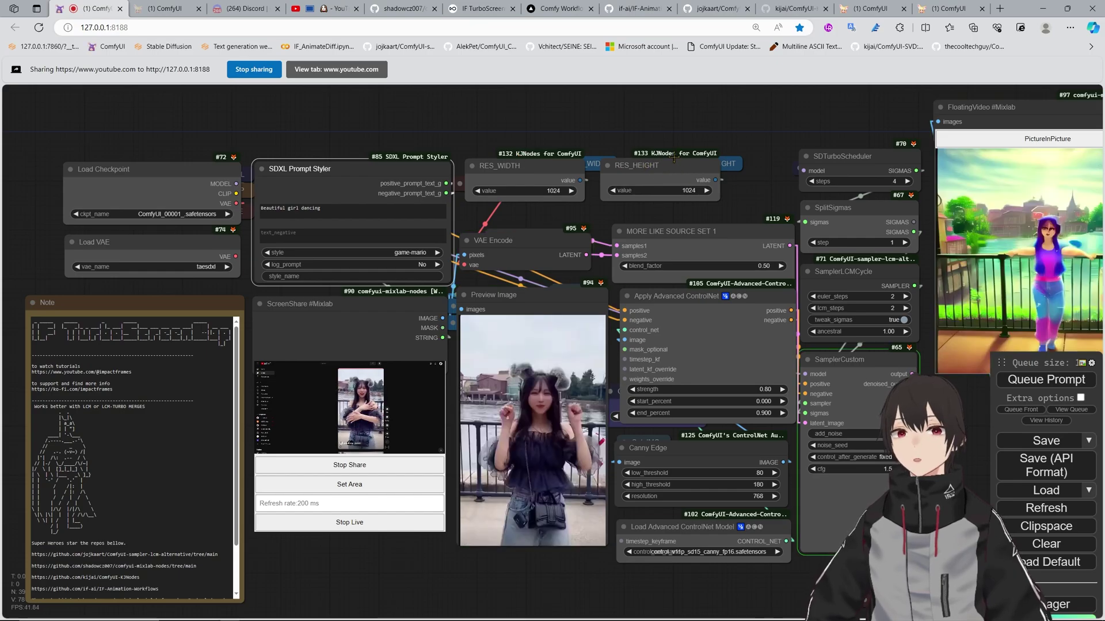
pyautogui.moveTo(742, 199); pyautogui.dragTo(720, 196)
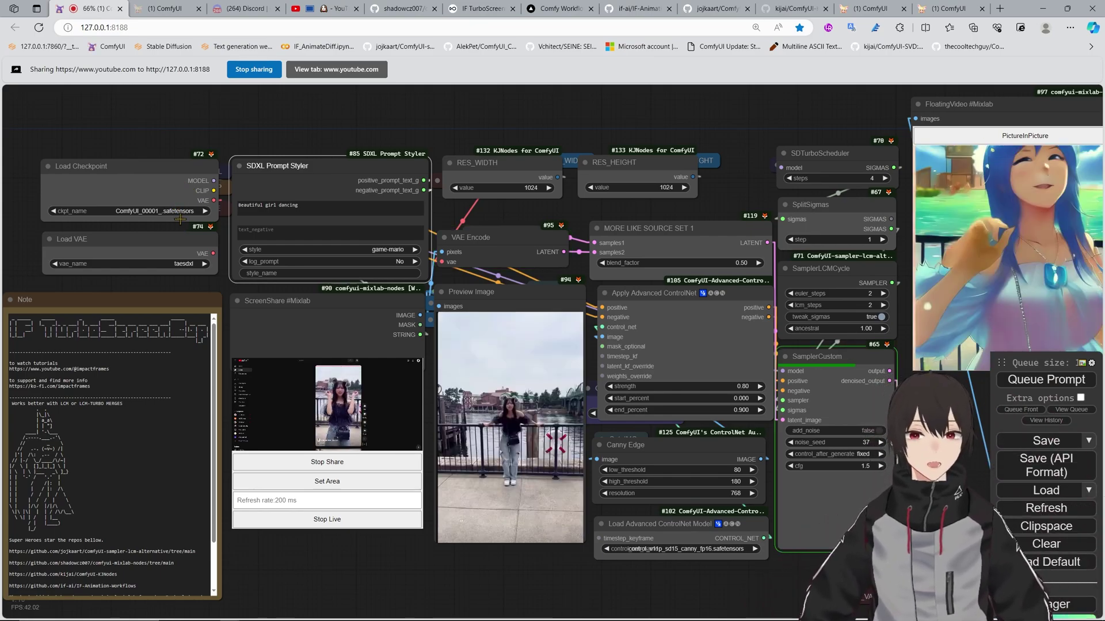
# Step: Show the IF Model Merger workflow saving IF_LCM and IF_TurboLCM merged checkpoints
pyautogui.click(172, 9)
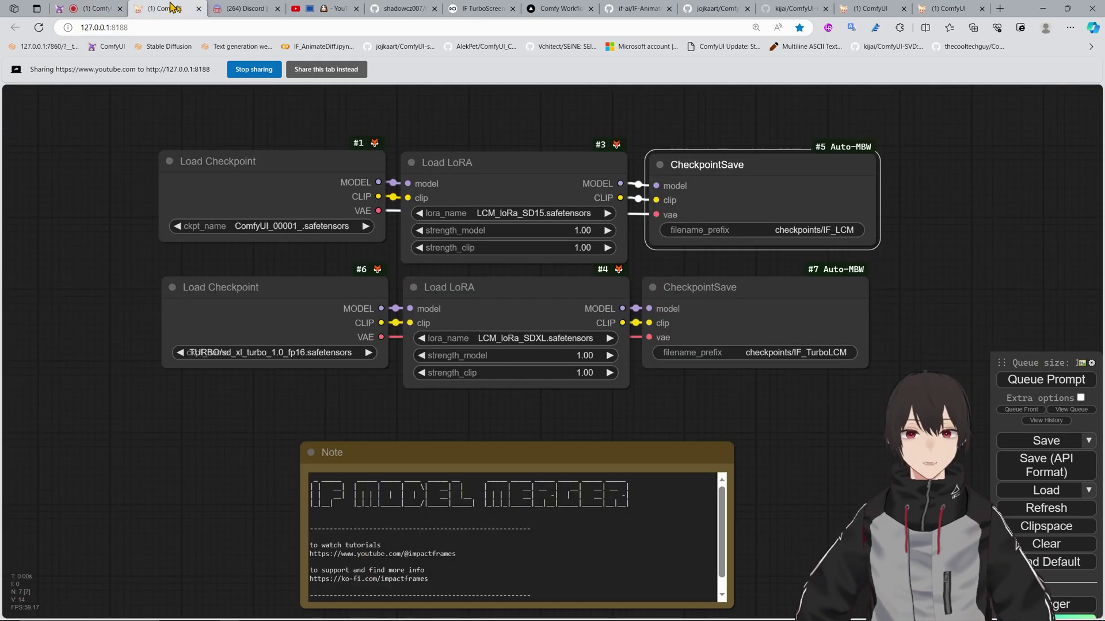
pyautogui.scroll(3, 681, 405)
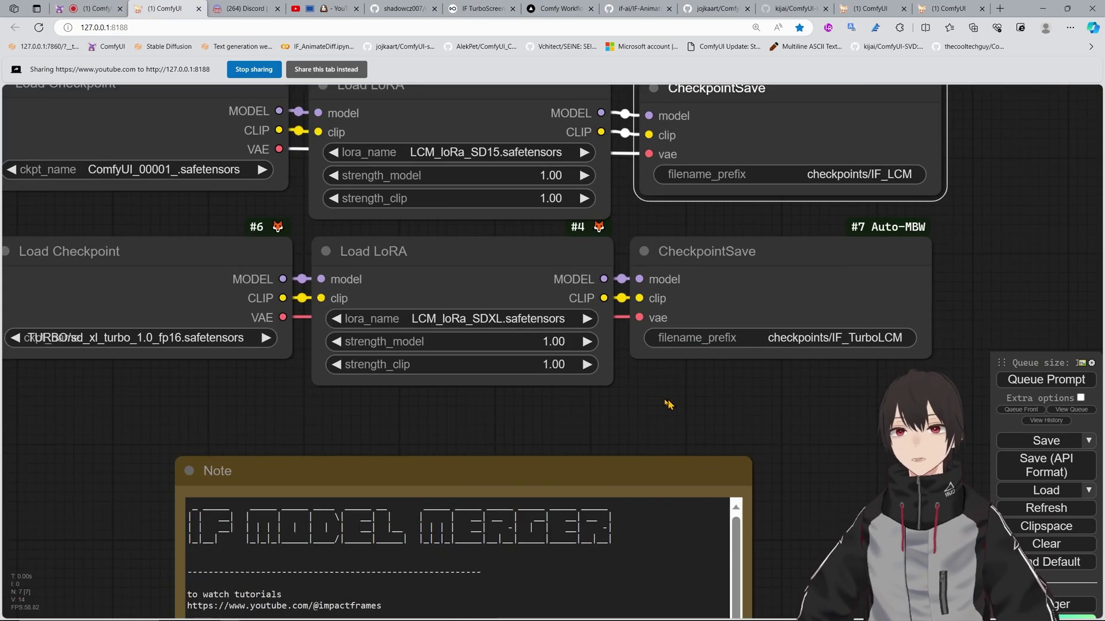
pyautogui.scroll(-3, 661, 408)
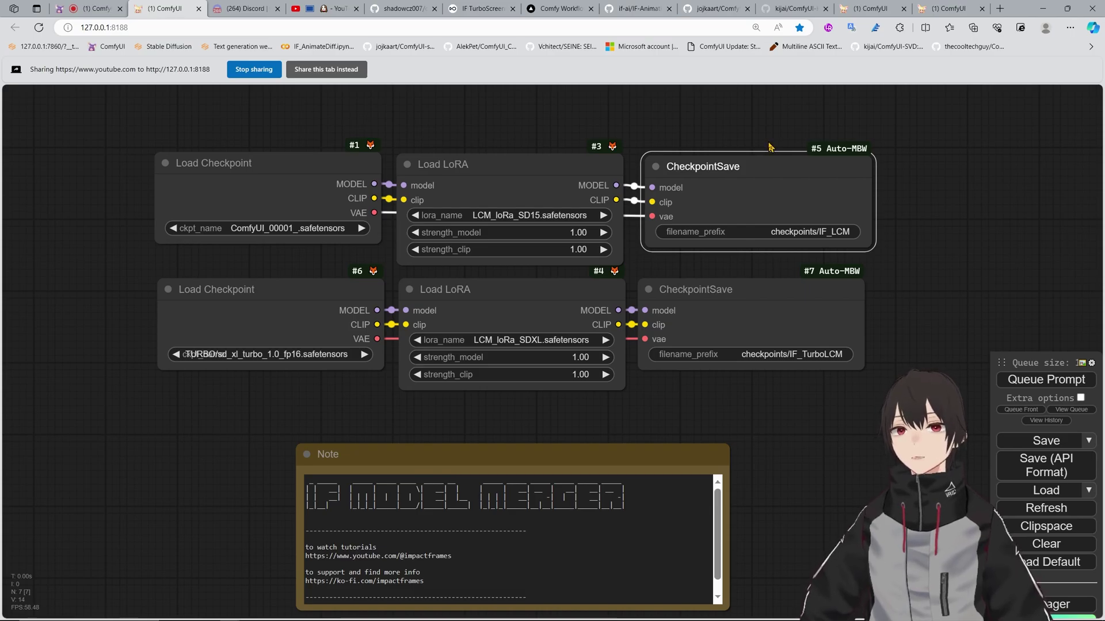
# Step: Inspect the live workflow's SDTurboScheduler, SamplerCustom, VAE Decode and FloatingVideo nodes
pyautogui.click(95, 9)
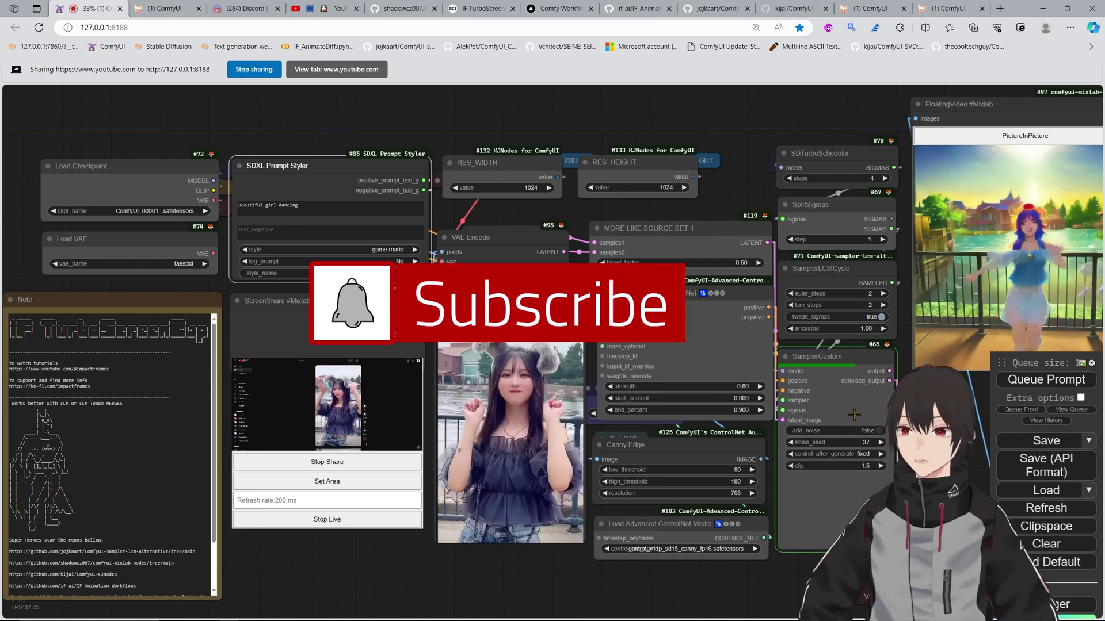
pyautogui.moveTo(842, 163); pyautogui.dragTo(579, 210)
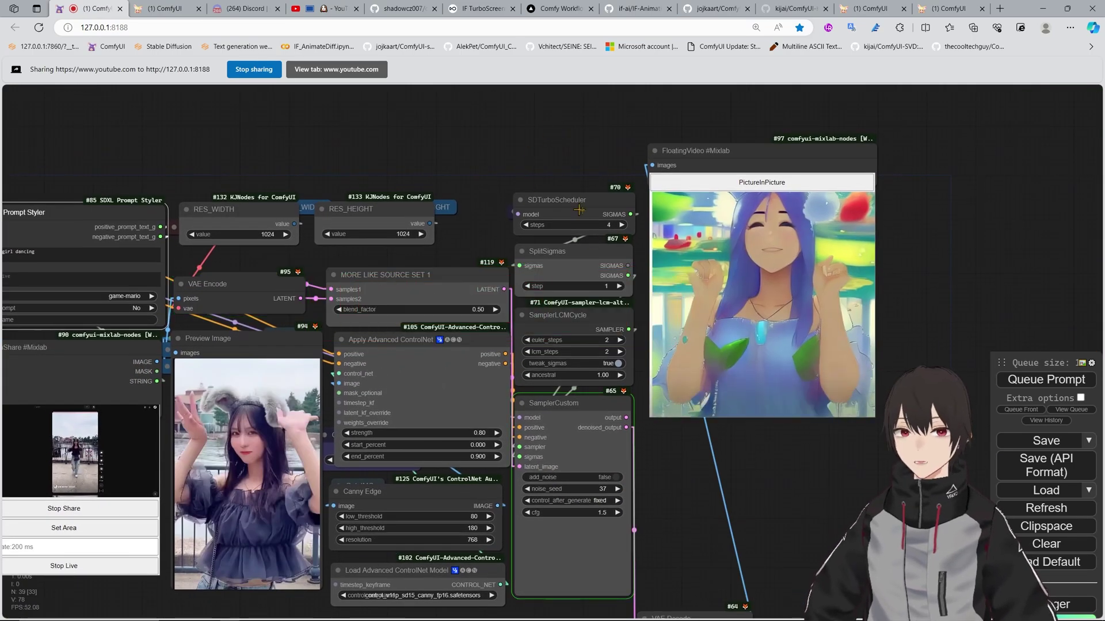
pyautogui.scroll(3, 607, 225)
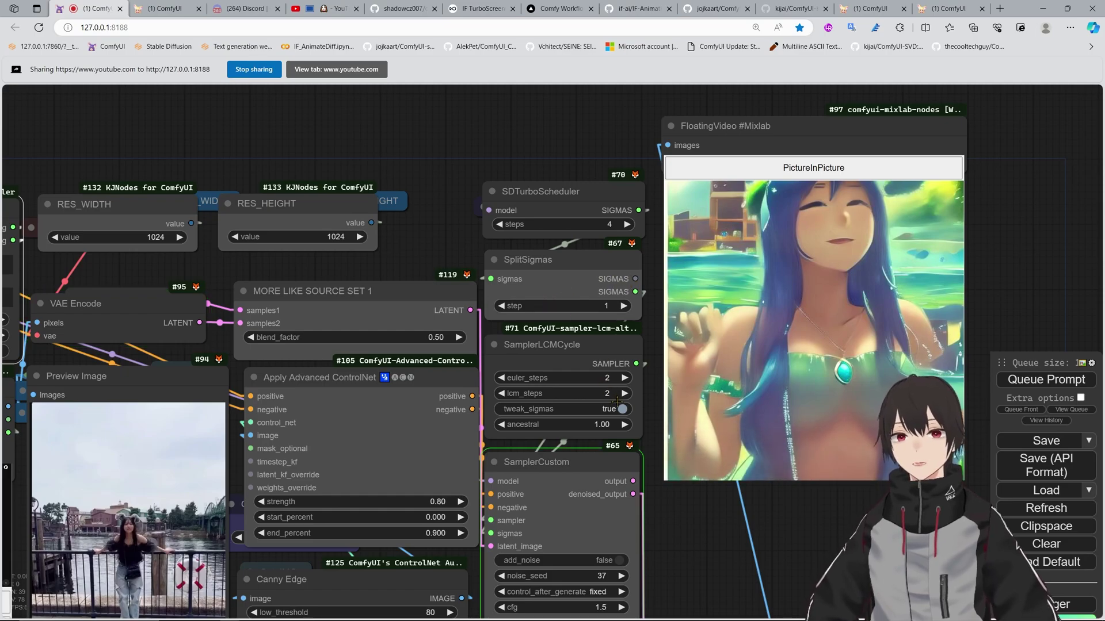
pyautogui.moveTo(661, 485); pyautogui.dragTo(696, 353)
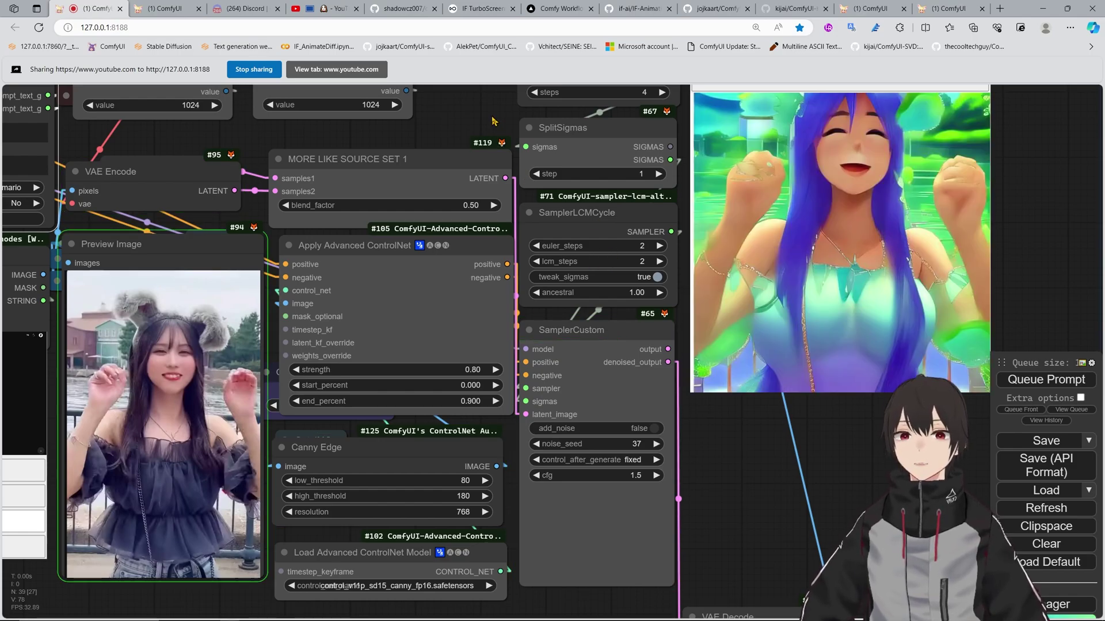
pyautogui.moveTo(499, 142); pyautogui.dragTo(491, 170)
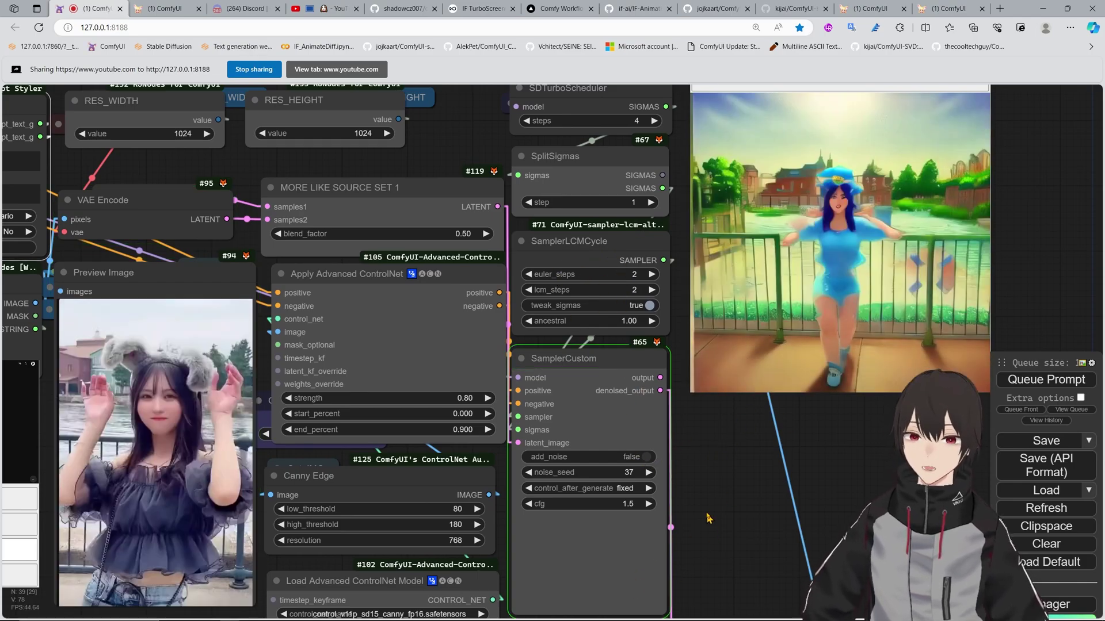
pyautogui.scroll(-3, 710, 512)
pyautogui.moveTo(710, 519); pyautogui.dragTo(663, 393)
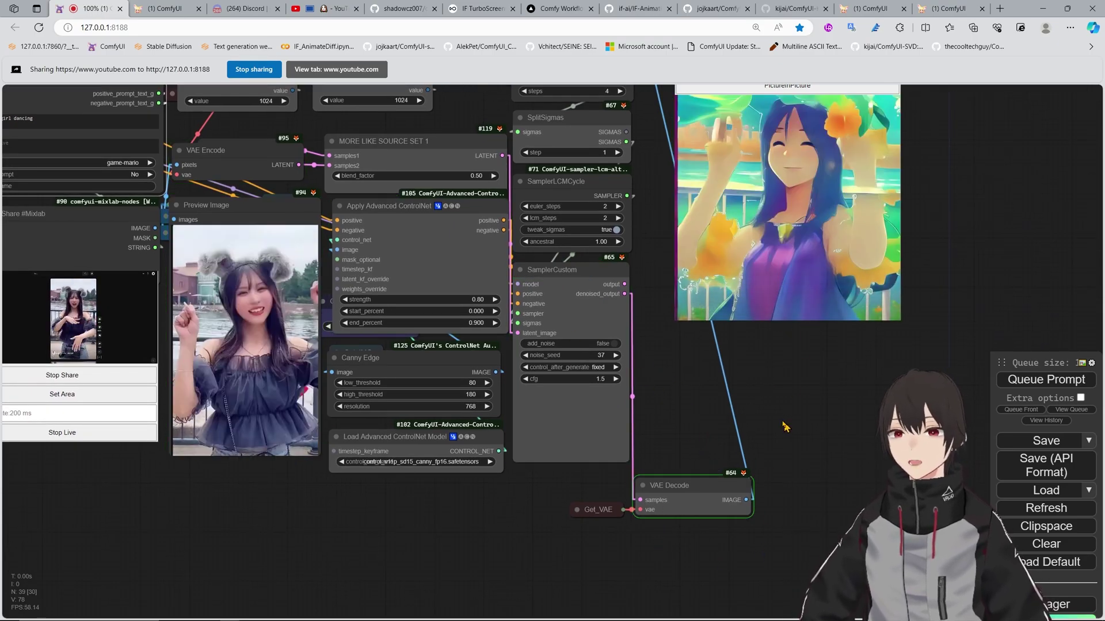
pyautogui.scroll(-4, 802, 451)
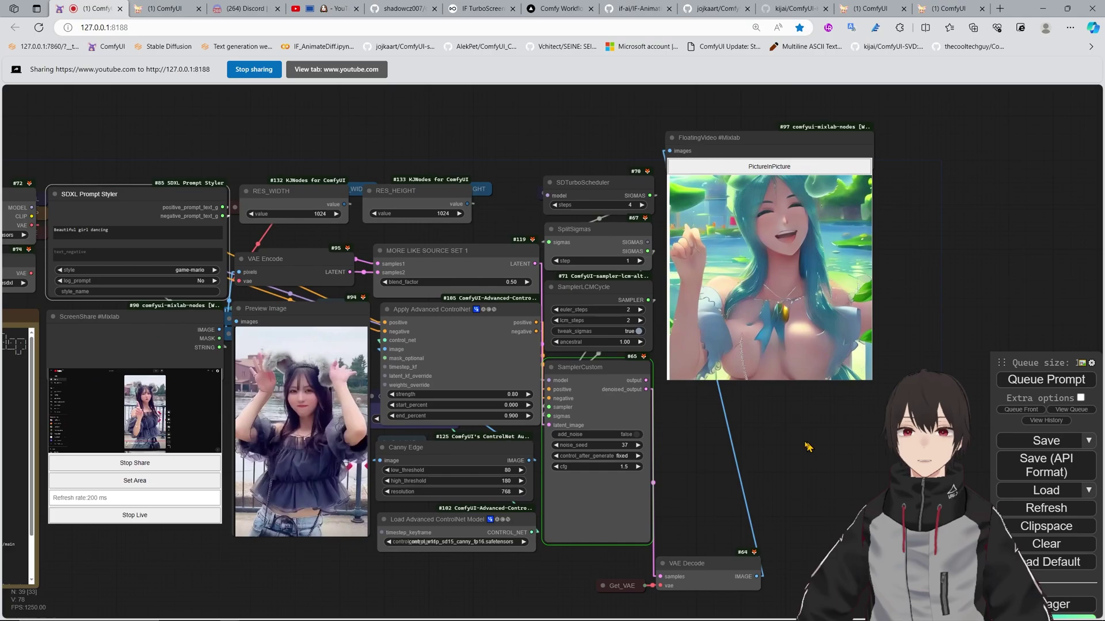
pyautogui.scroll(5, 342, 206)
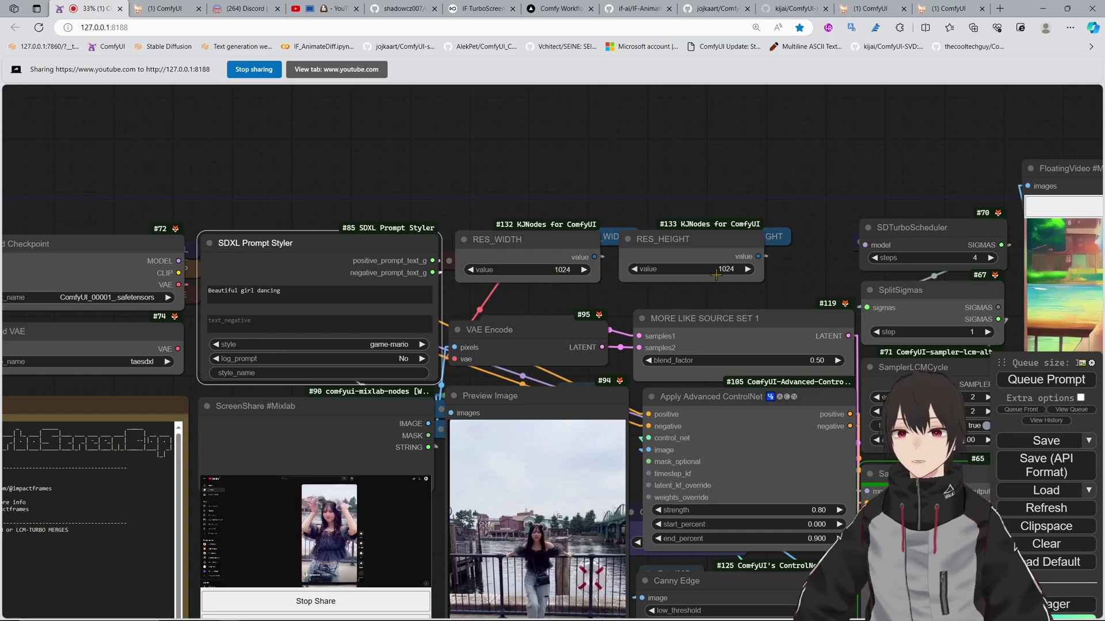
pyautogui.moveTo(681, 300); pyautogui.dragTo(528, 122)
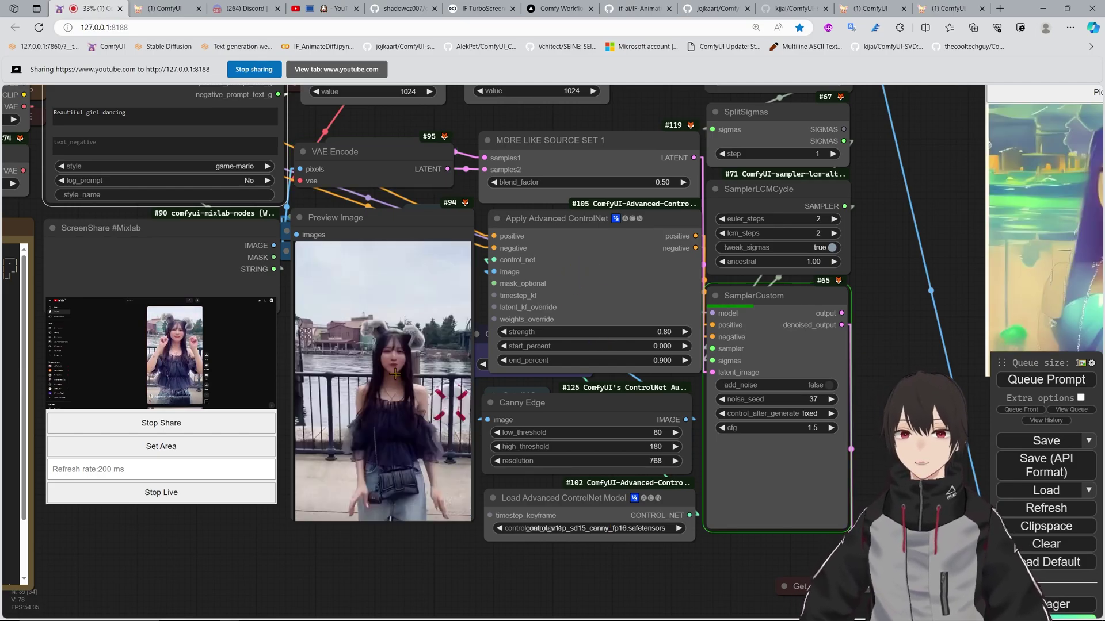
pyautogui.moveTo(558, 162); pyautogui.dragTo(583, 274)
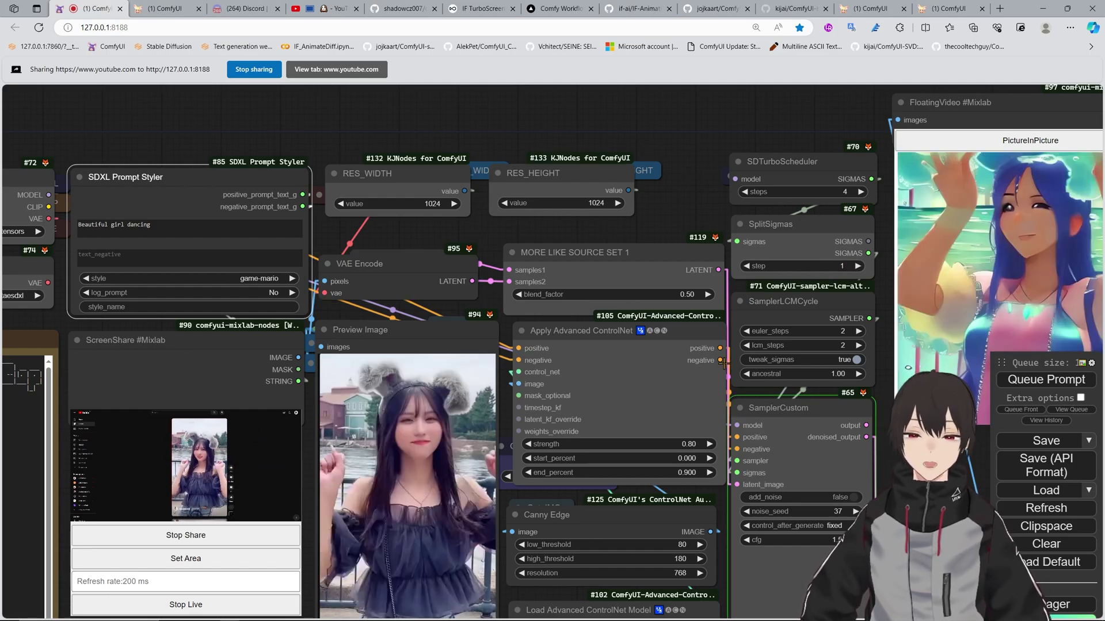
pyautogui.scroll(-2, 677, 359)
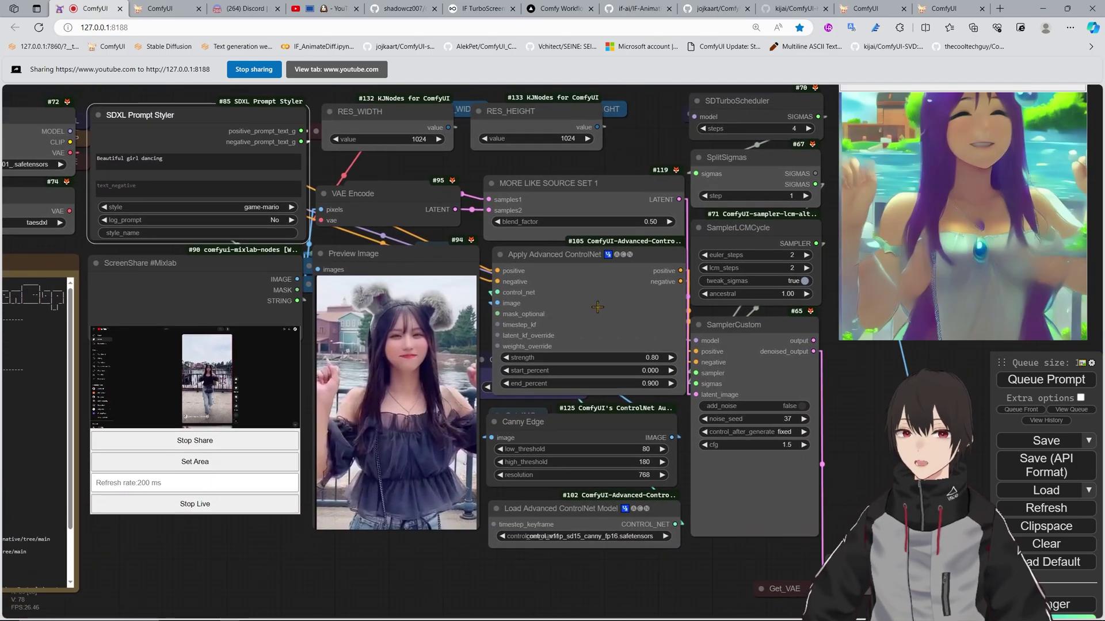
pyautogui.scroll(-2, 645, 295)
pyautogui.scroll(4, 638, 311)
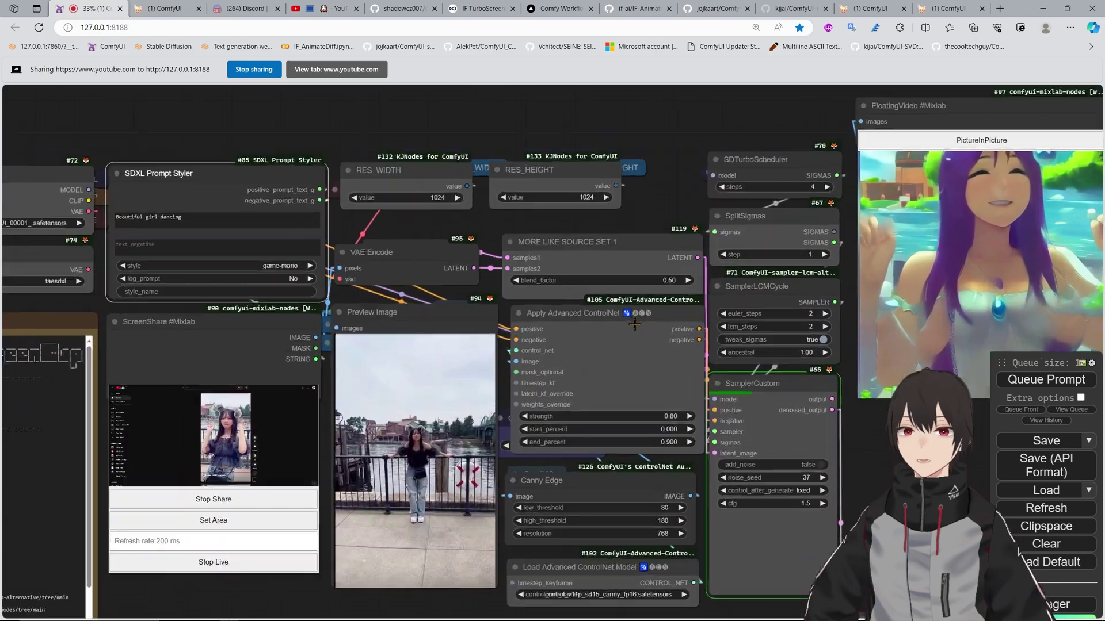
pyautogui.scroll(-4, 635, 324)
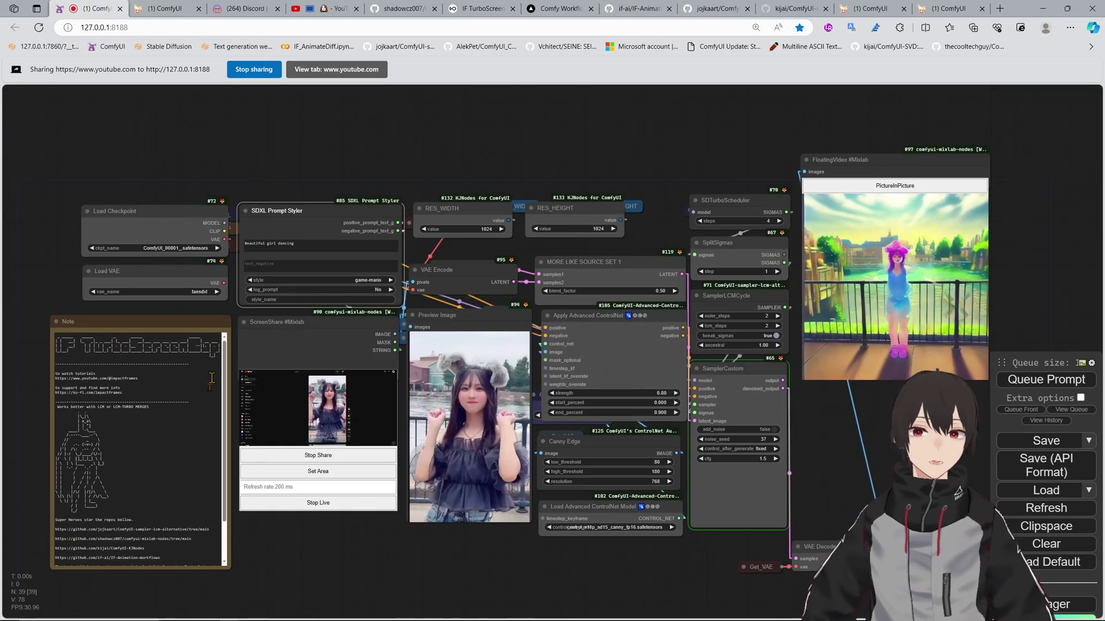
pyautogui.scroll(-2, 212, 378)
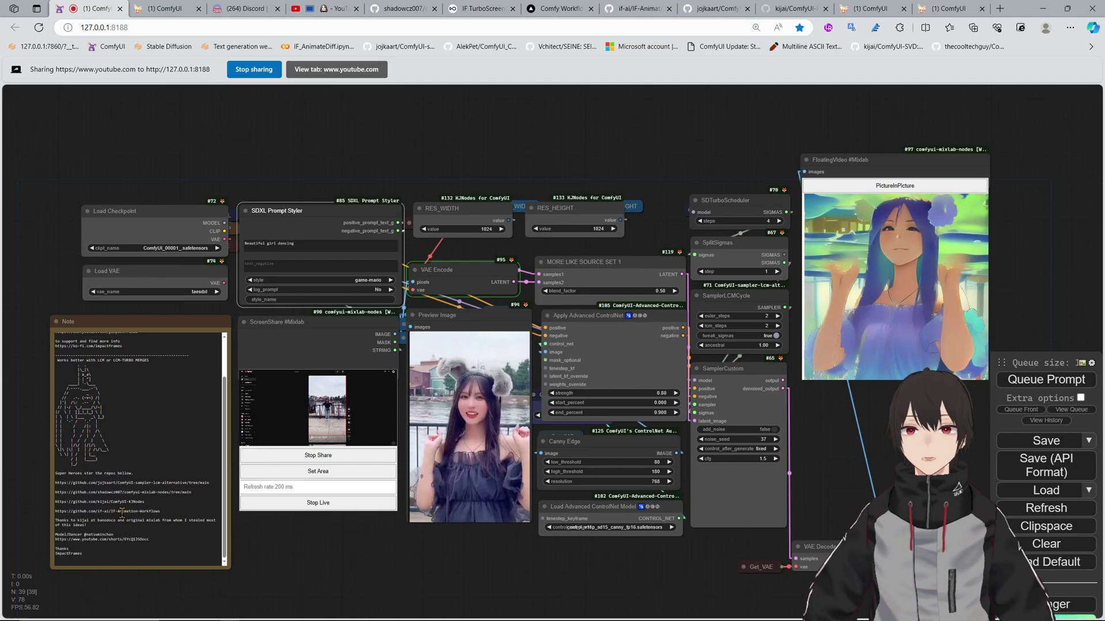